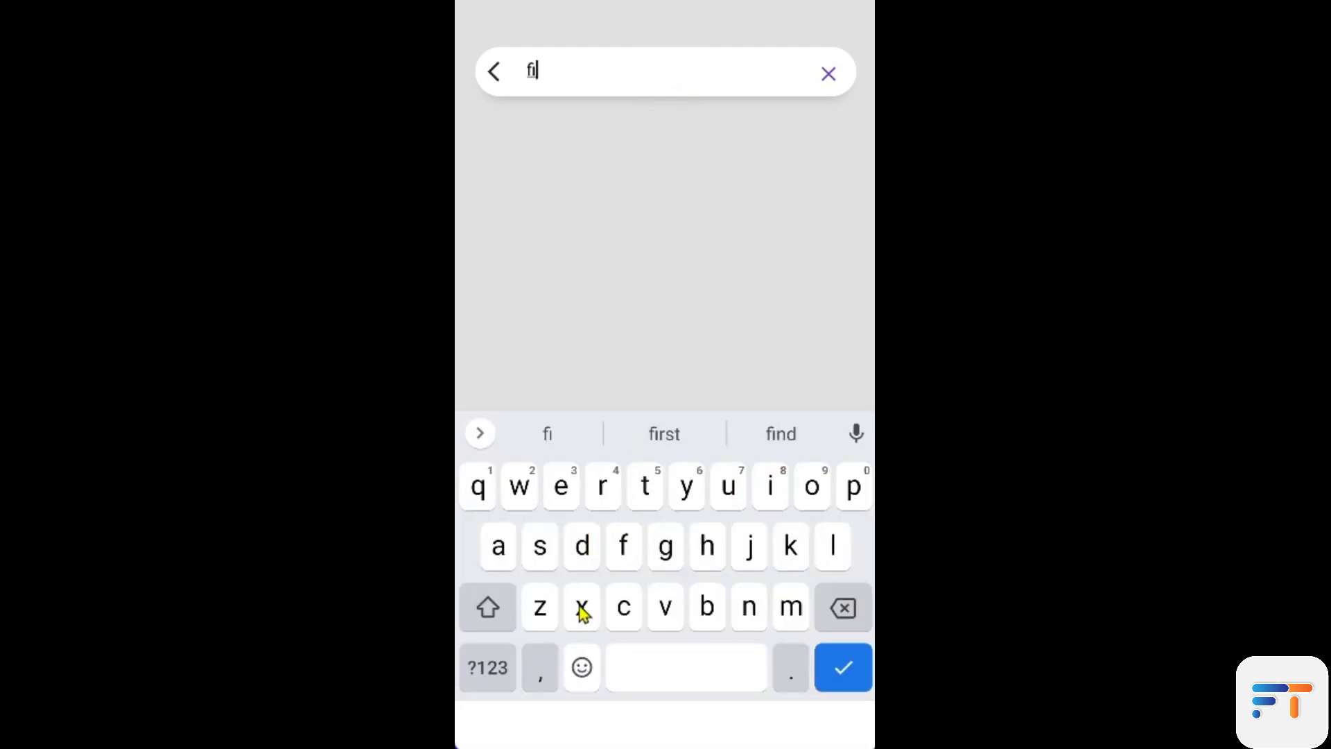
Type 'fixit tut' into the emulator's animated search bar, then clear it with the X icon.
left_click(581, 606)
left_click(770, 487)
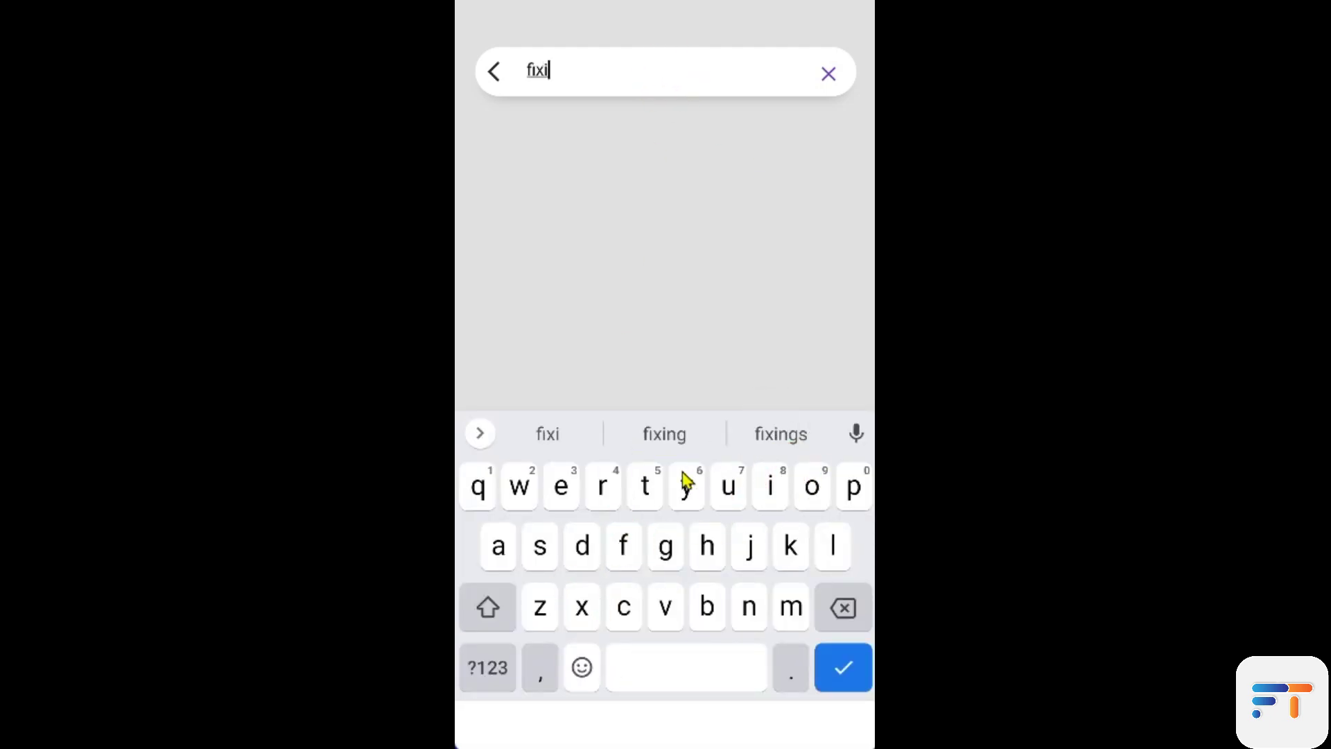
left_click(670, 668)
left_click(645, 487)
left_click(728, 486)
type("tu")
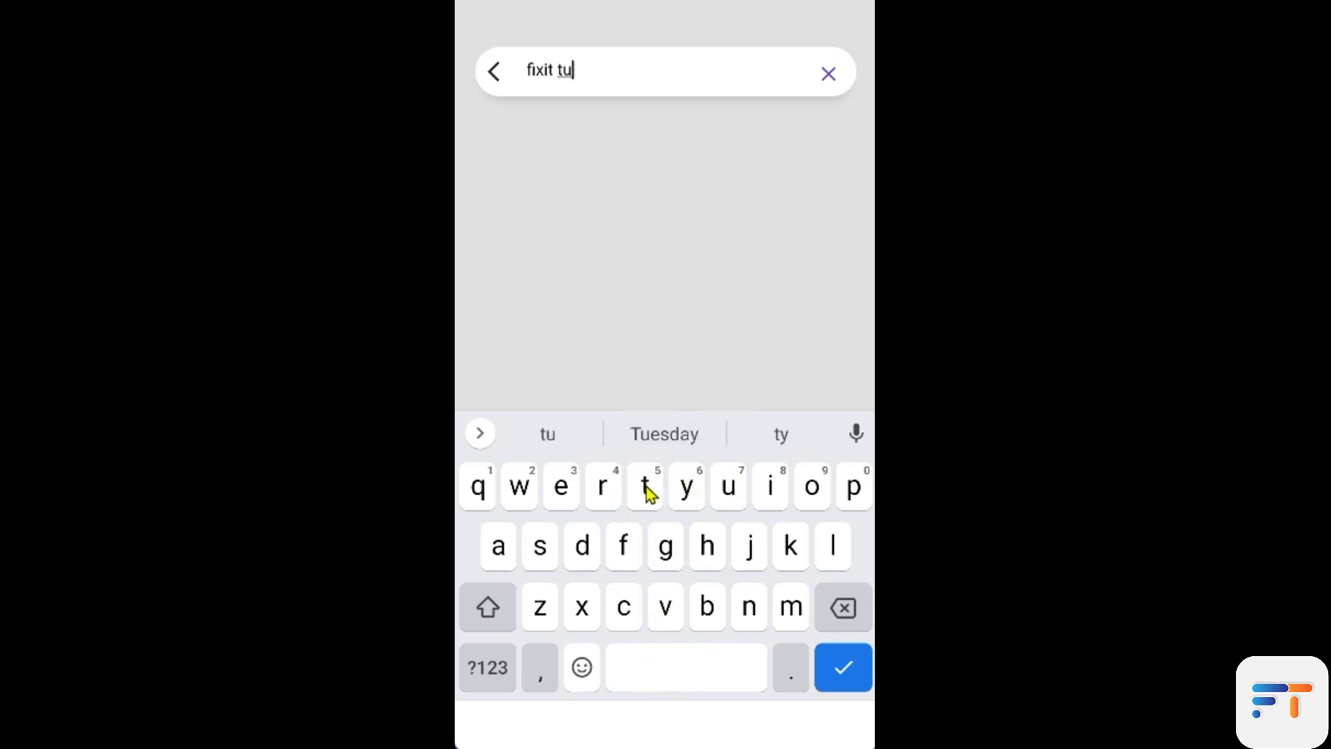
left_click(645, 488)
left_click(829, 75)
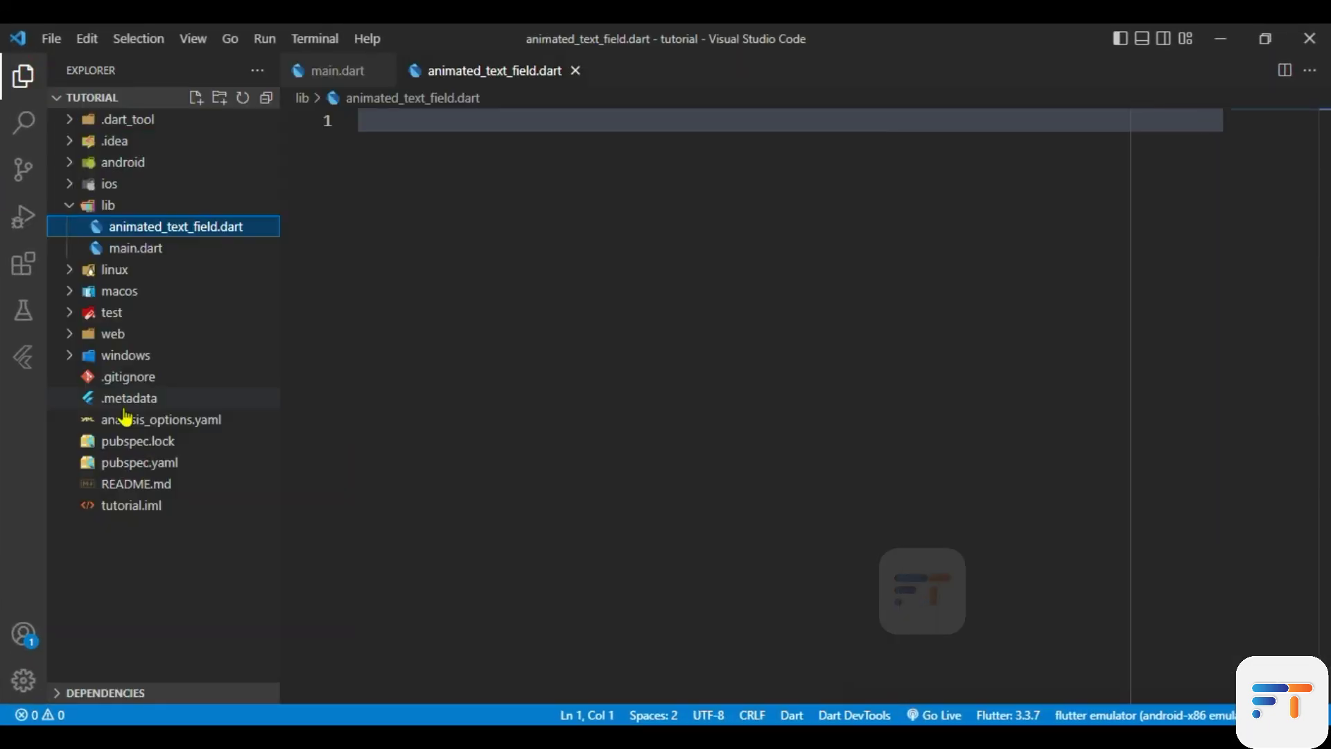
Add 'anim_search_bar: ^2.0.2' under cupertino_icons in pubspec.yaml and fetch the packages.
left_click(139, 462)
scroll(621, 297, "down", 5)
scroll(621, 298, "down", 3)
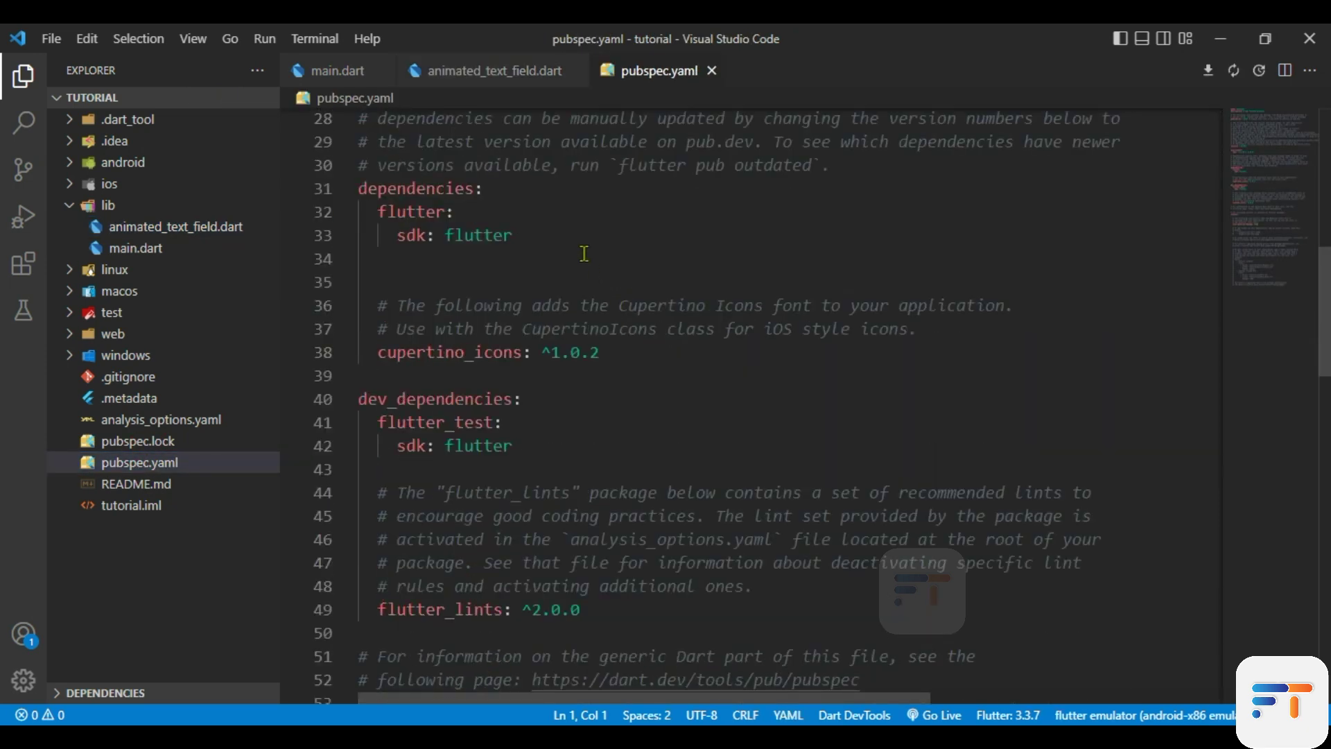
scroll(628, 329, "down", 3)
scroll(628, 328, "up", 2)
left_click(627, 352)
key("Return")
type("anim_search_bar: ^2.0.2")
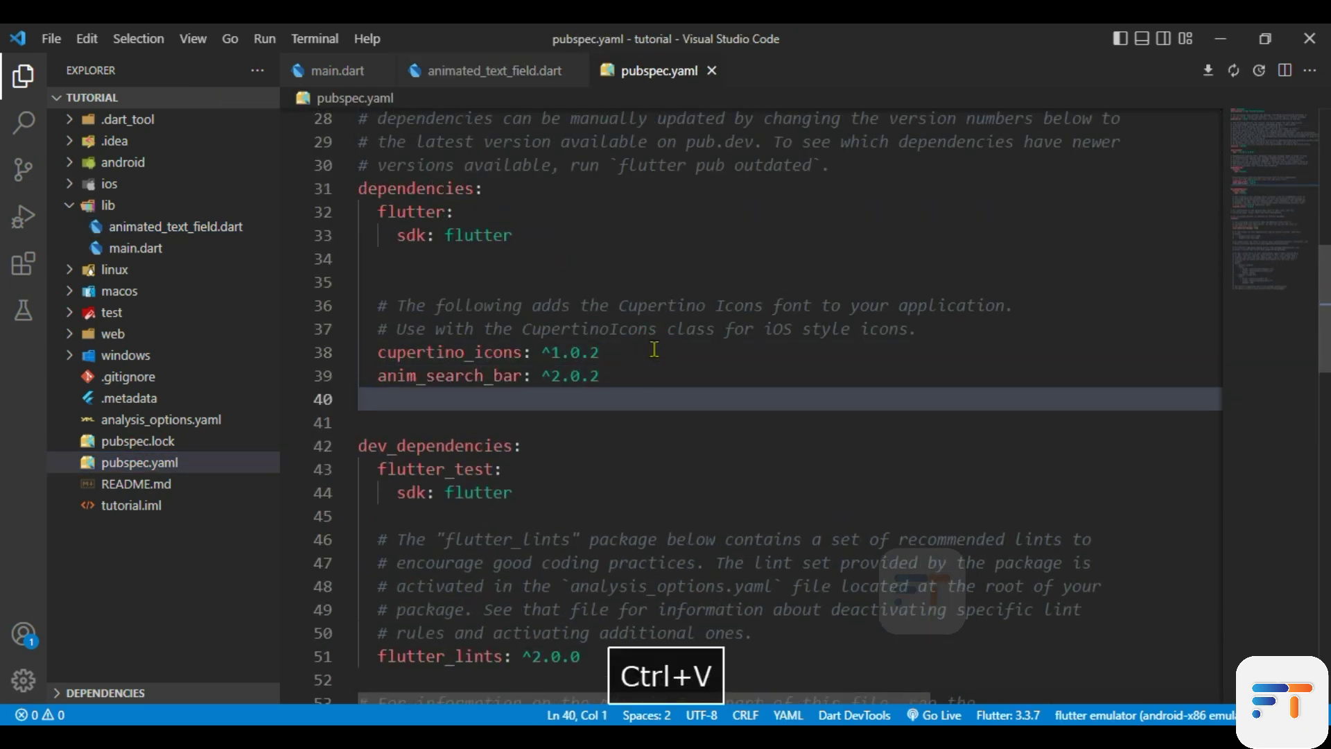
key("BackSpace")
left_click_drag(601, 376, 382, 381)
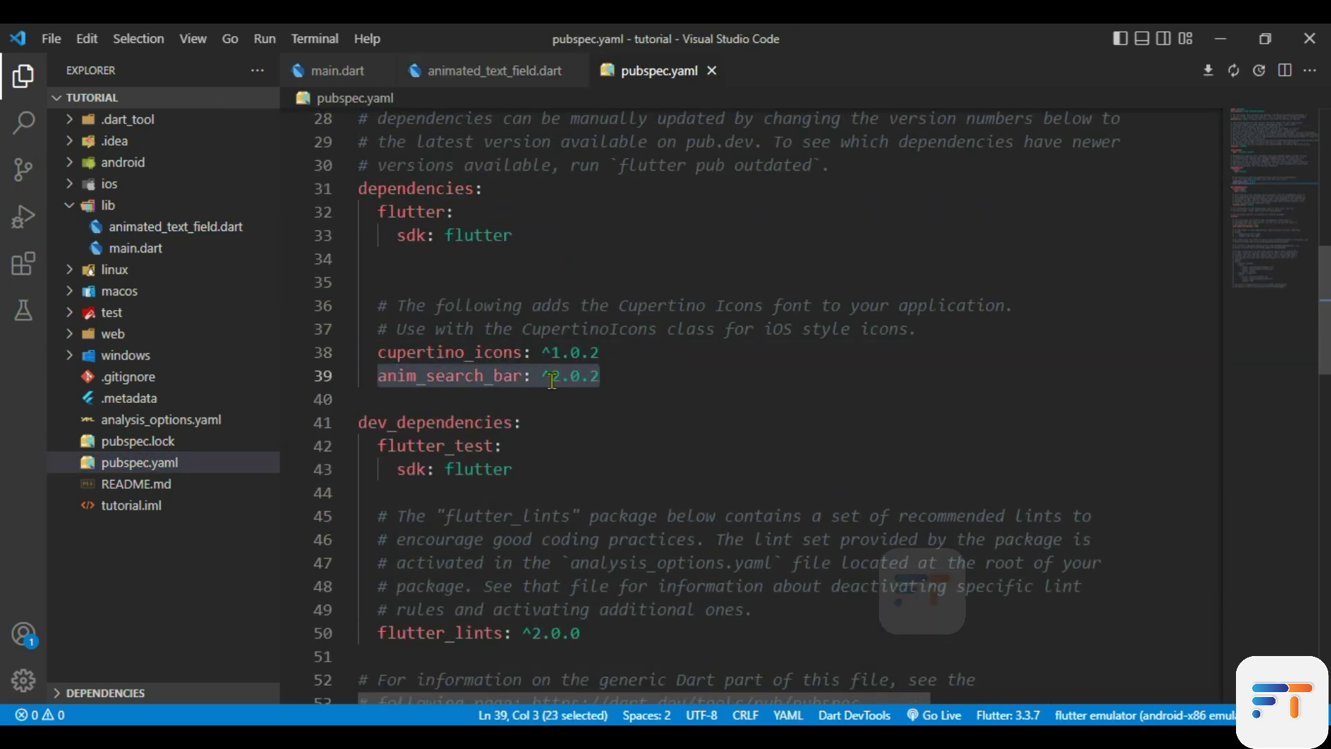
key("ctrl+b")
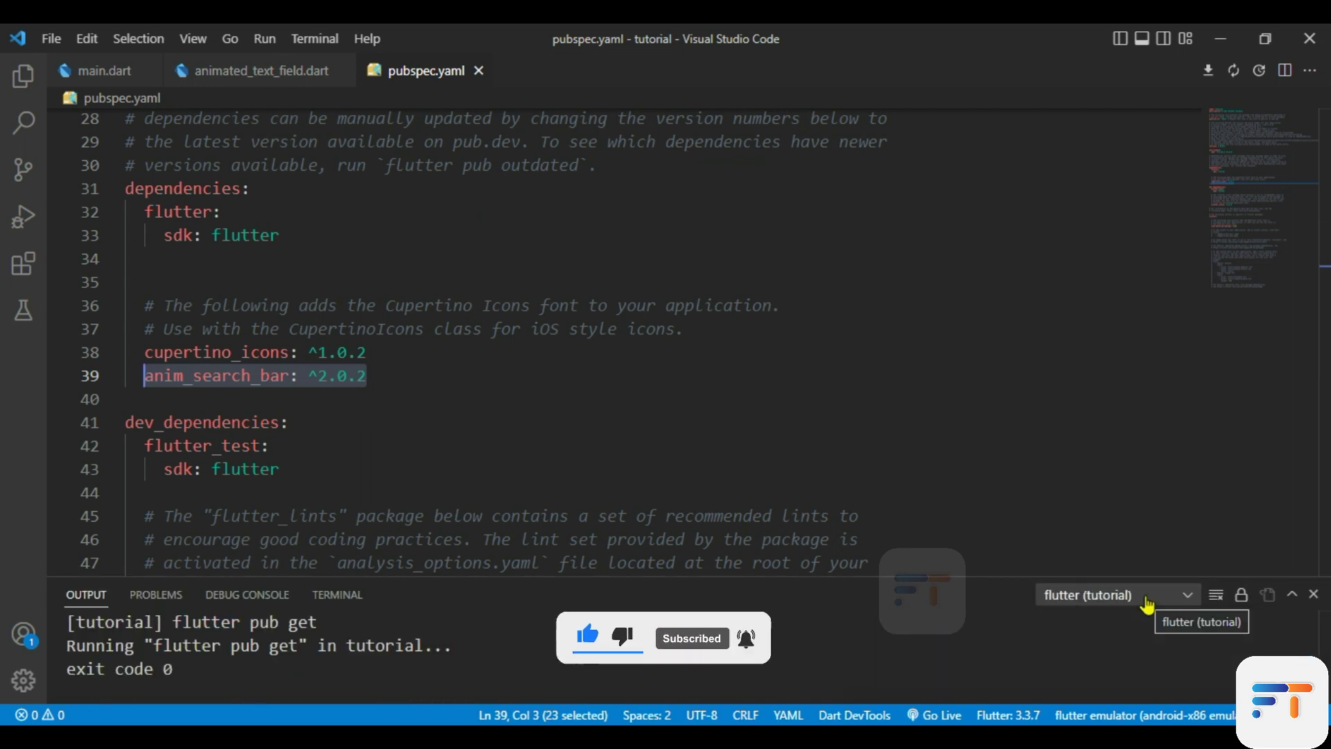
Generate the AnimatedTextField StatefulWidget and _AnimatedTextFieldState class from the stfu snippet.
left_click(255, 71)
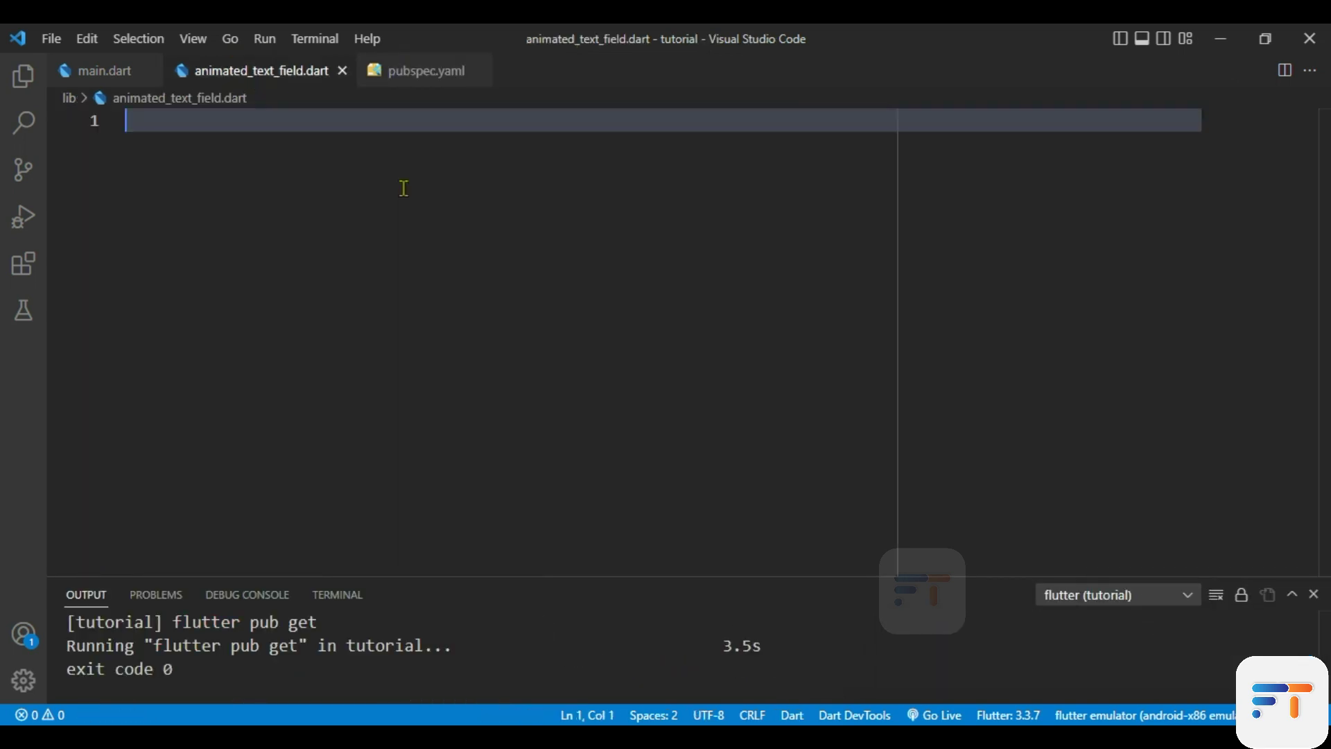
key("Return")
key("Return")
type("stfu")
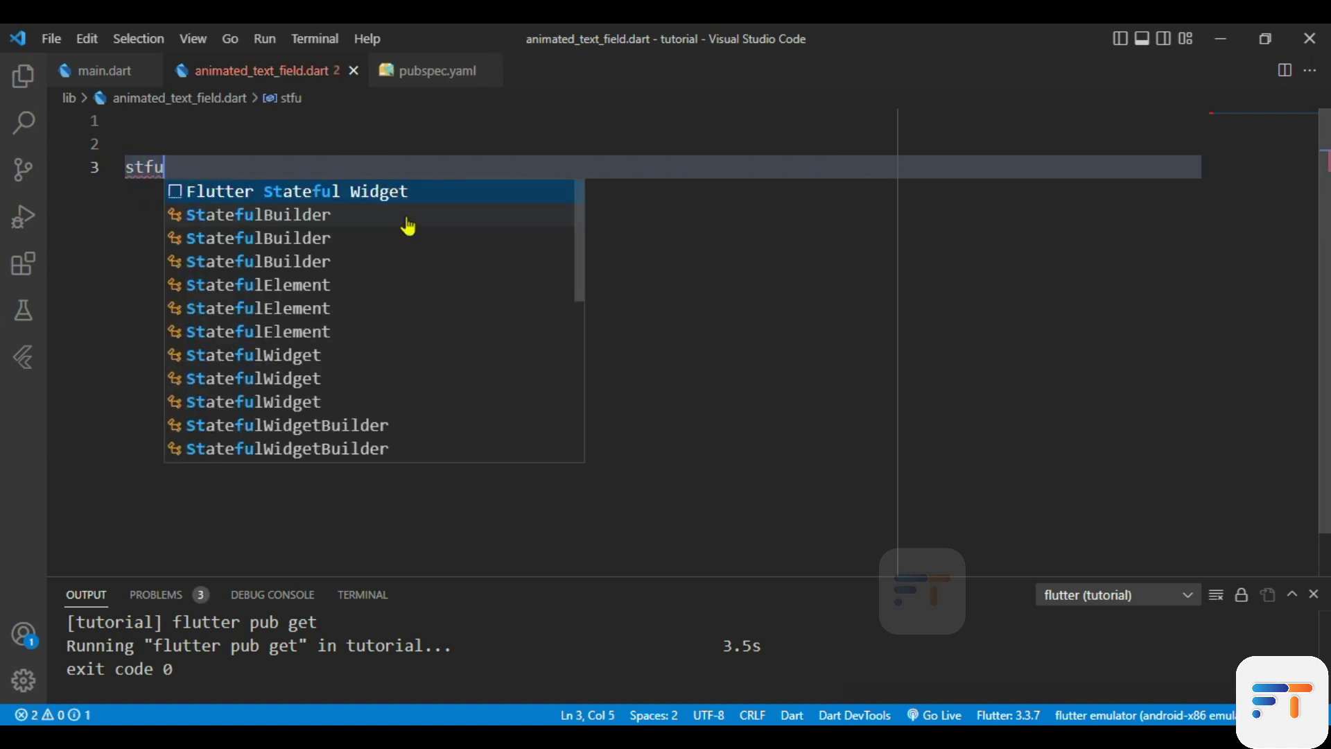
key("Return")
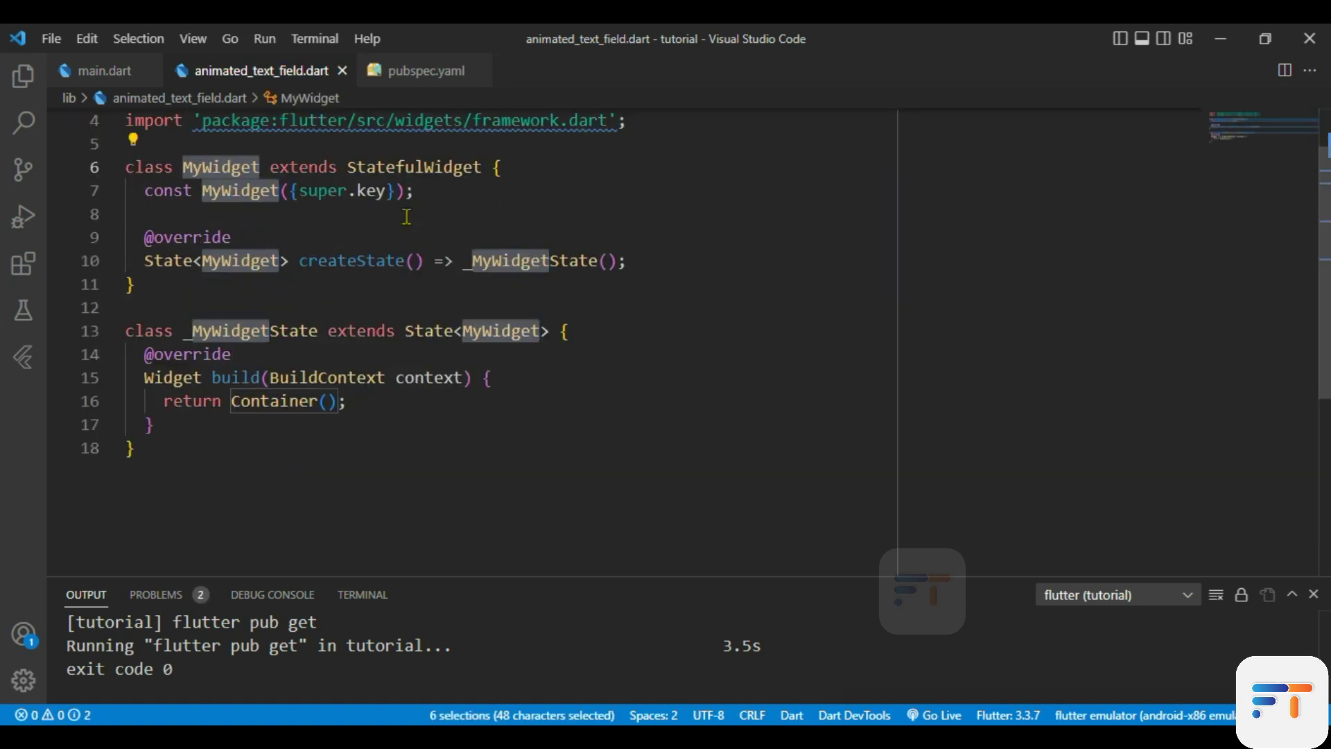
type("AnimatedT")
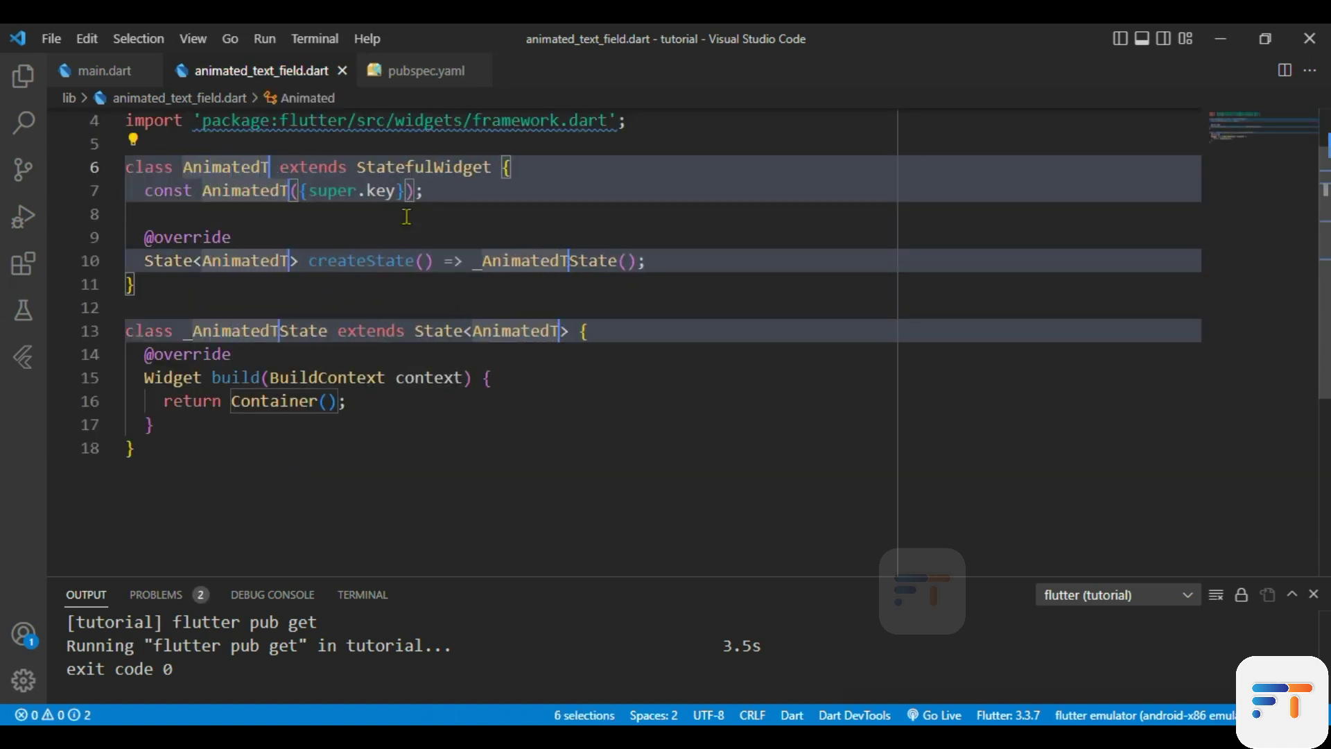
type("extField")
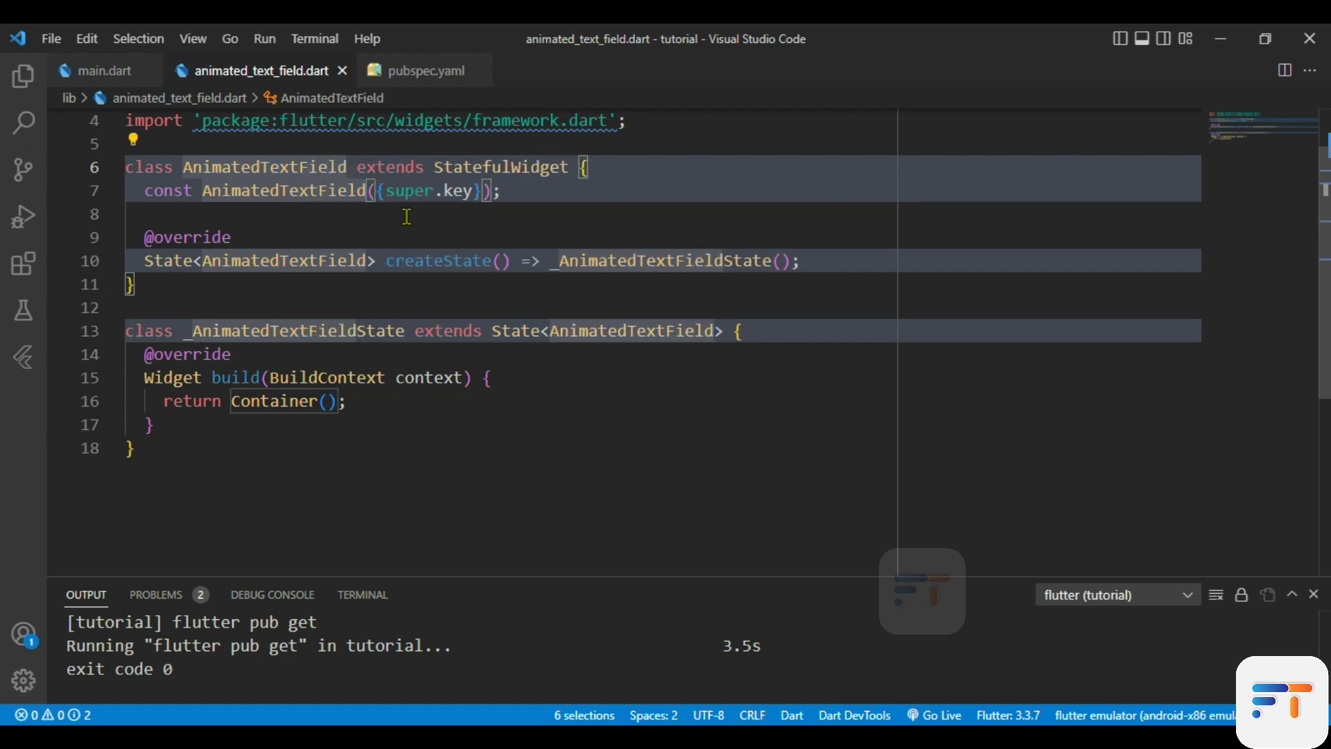
left_click(418, 359)
scroll(663, 348, "down", 1)
scroll(583, 270, "up", 1)
scroll(624, 229, "up", 2)
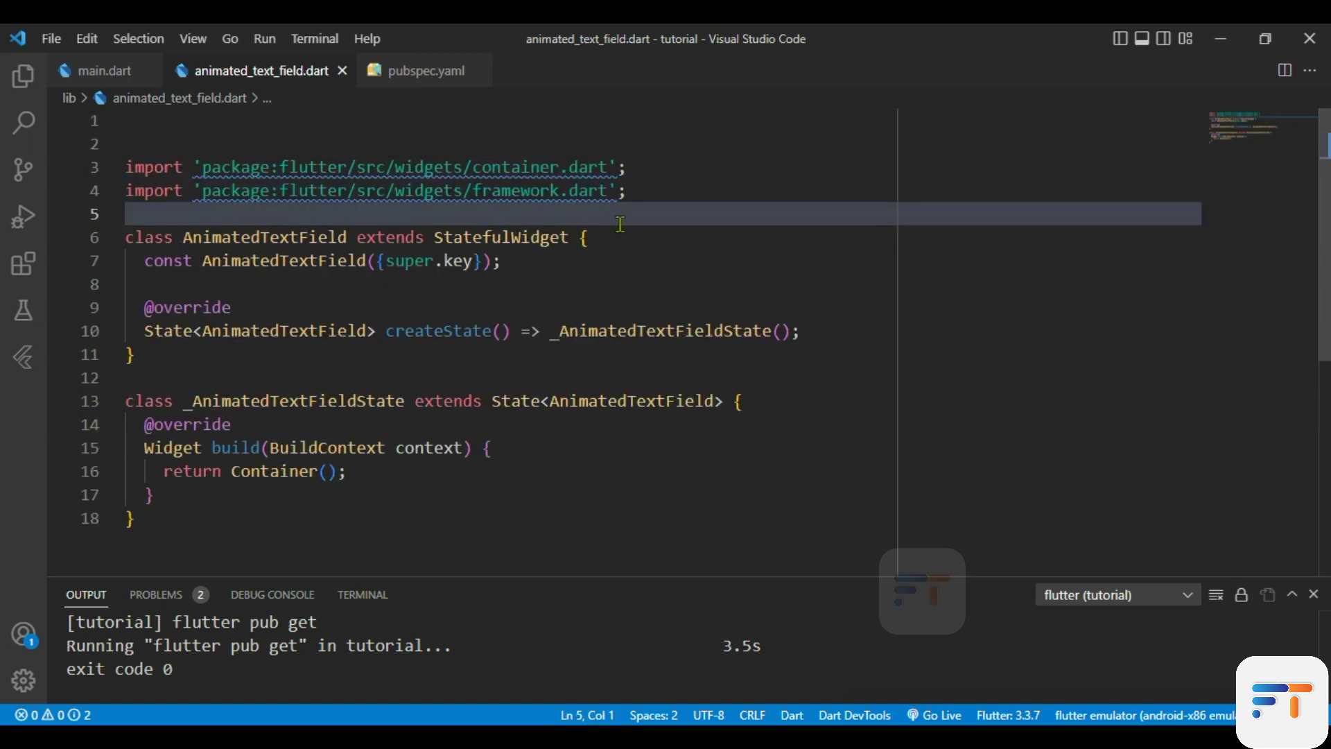
left_click(670, 177)
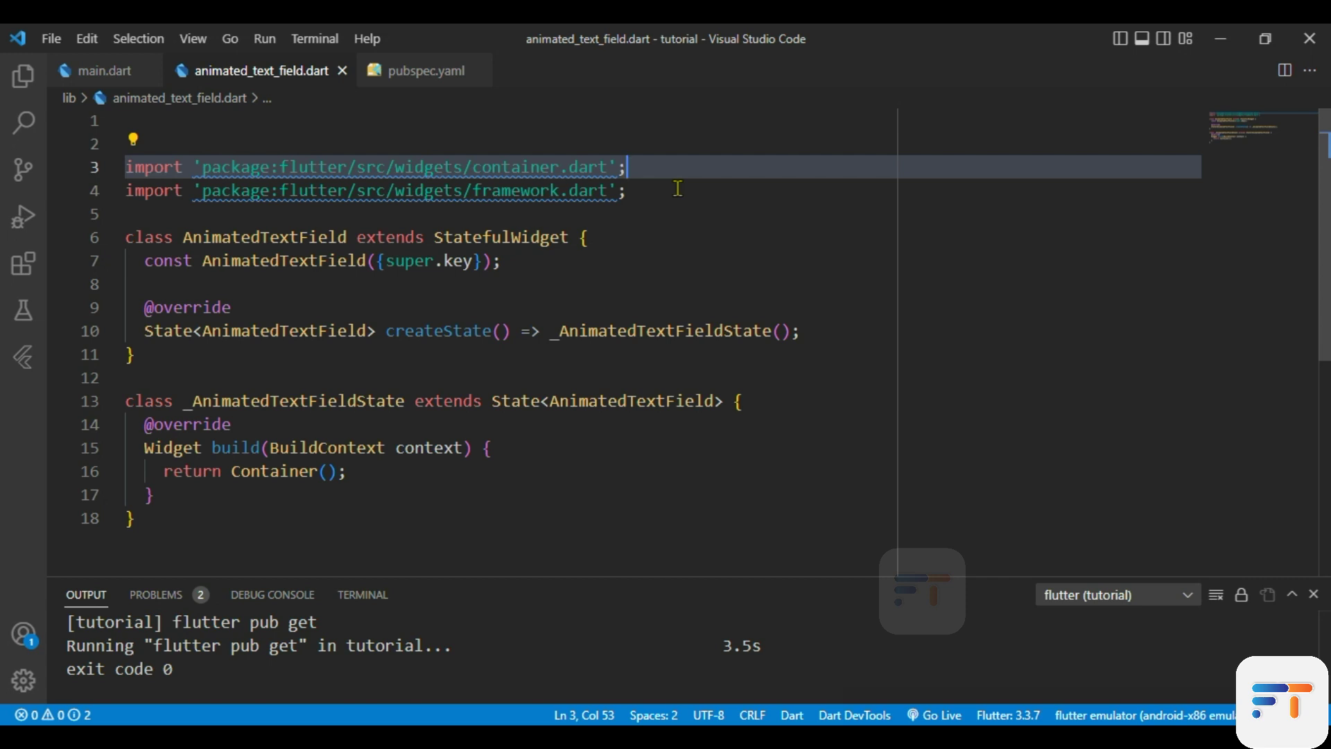
scroll(624, 438, "down", 2)
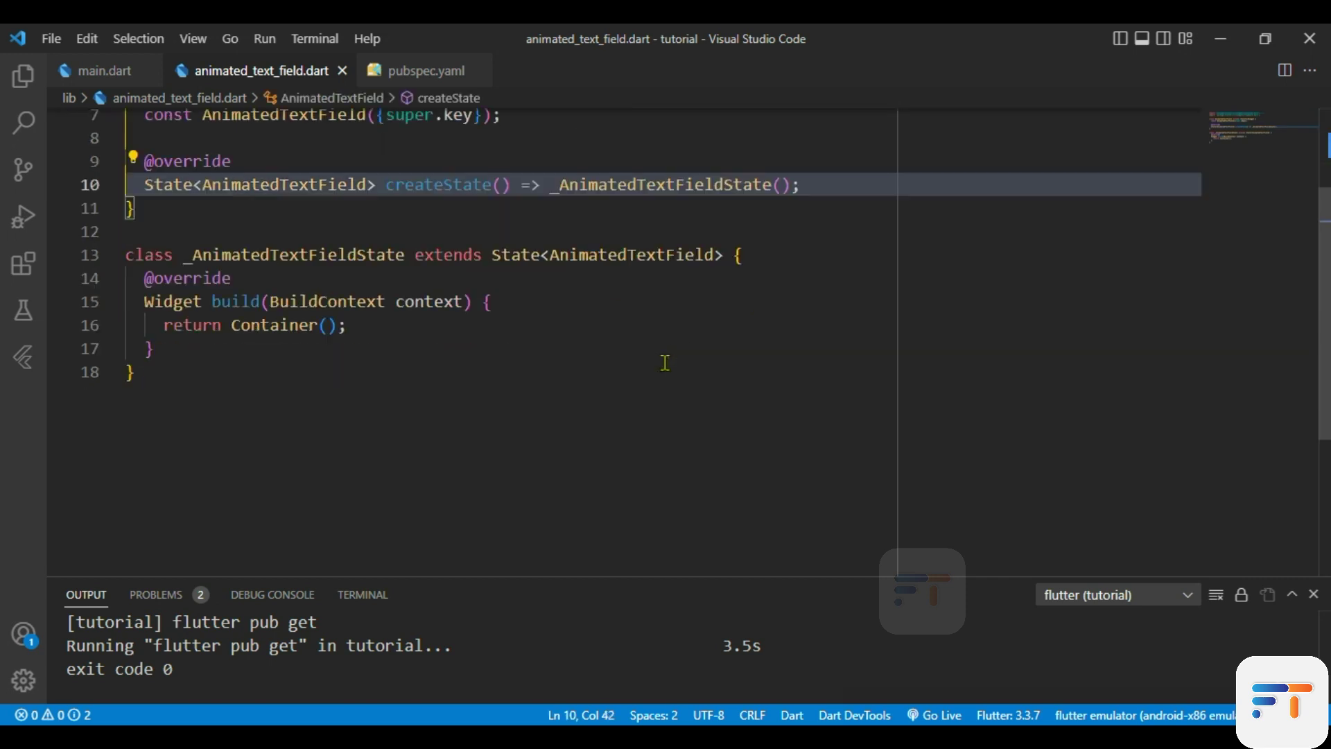
scroll(712, 374, "up", 1)
left_click(787, 302)
Declare 'TextEditingController textController = TextEditingController();' in _AnimatedTextFieldState and save.
key("Return")
key("Return")
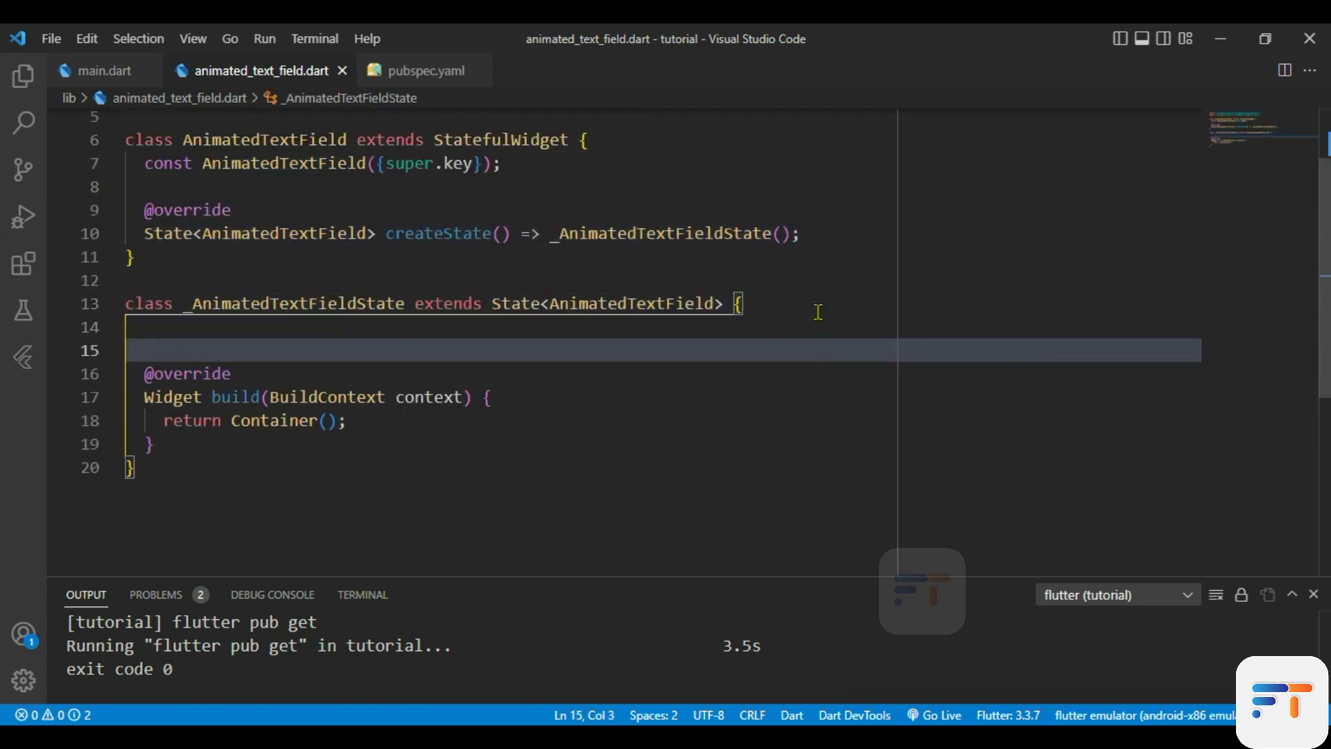
key("Return")
key("Up")
key("Tab")
type("Text")
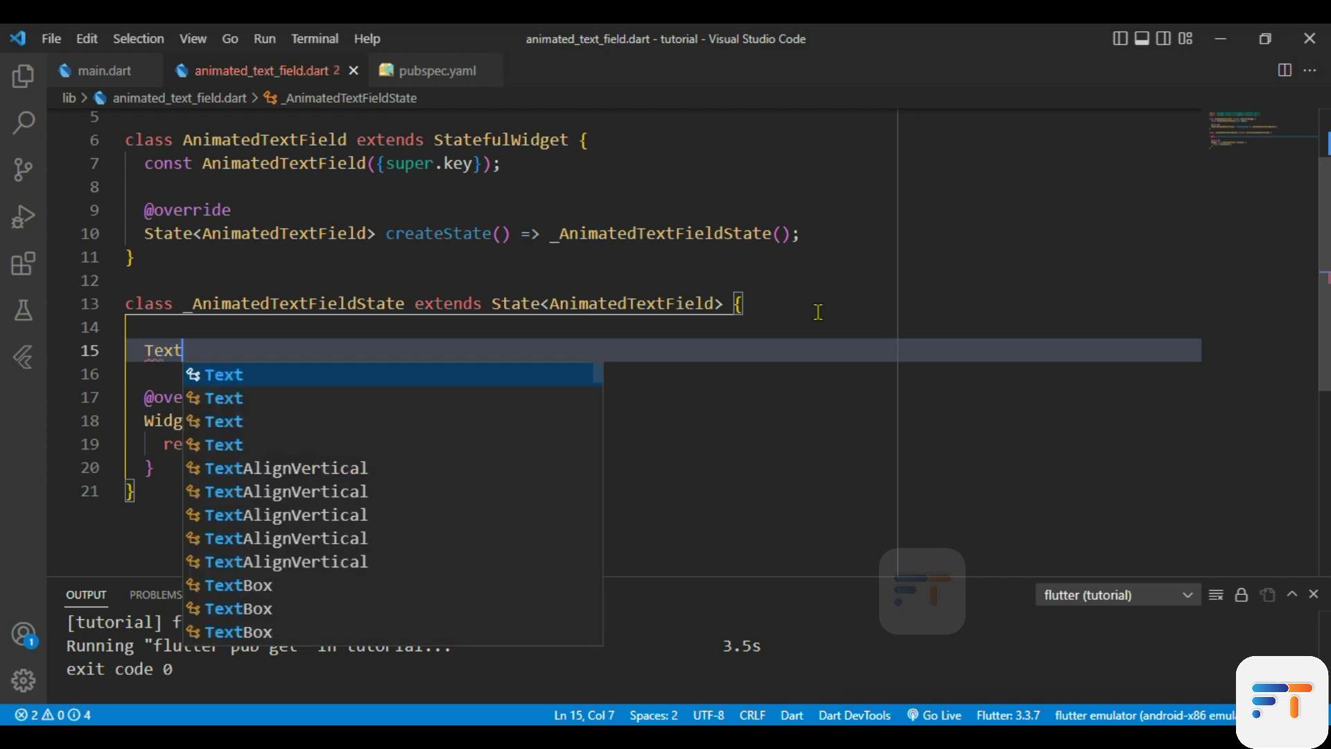
type("Editing")
key("Return")
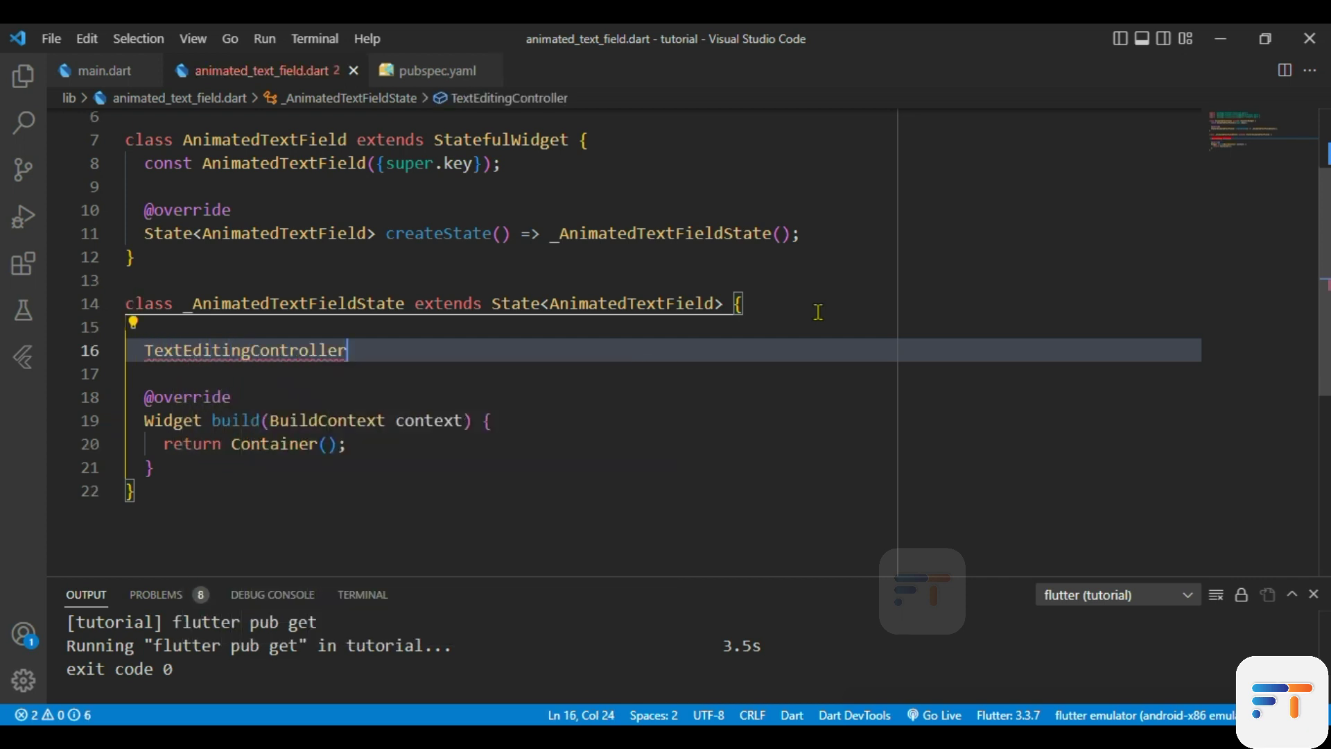
type("extC")
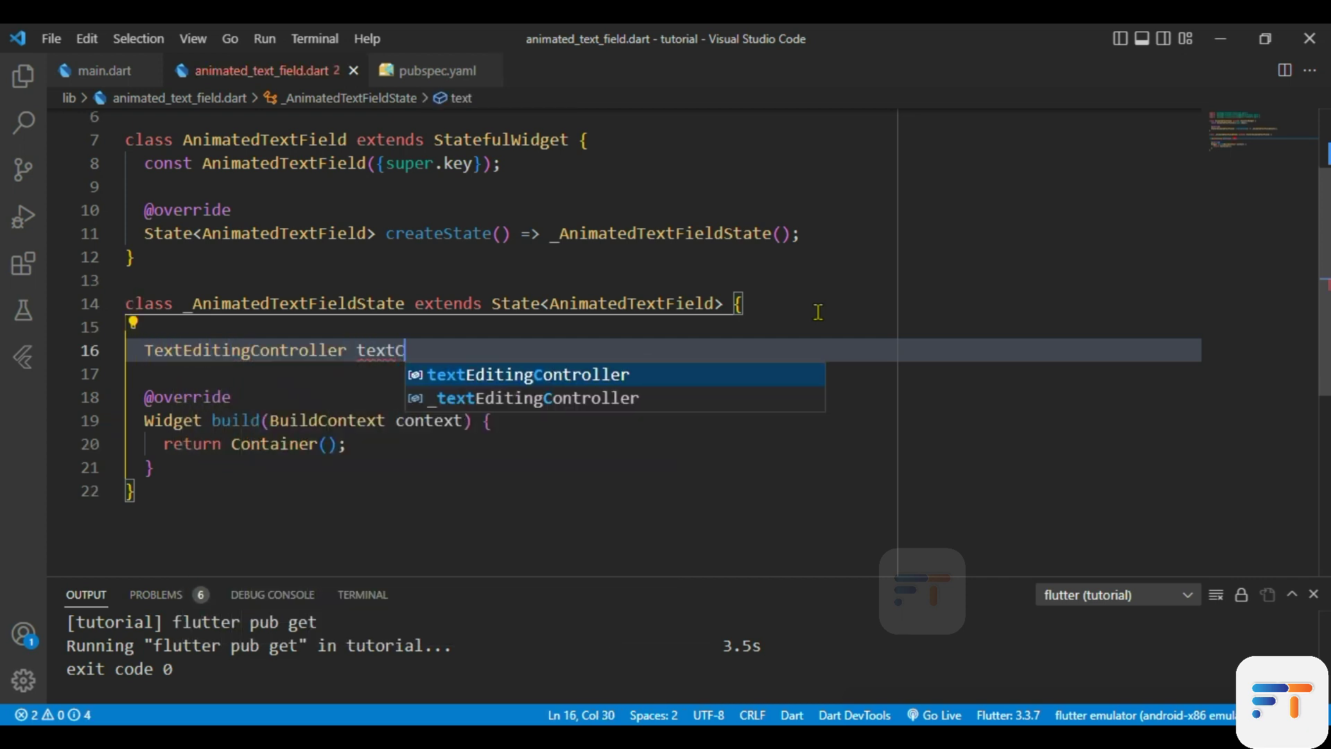
type("ontroller = ")
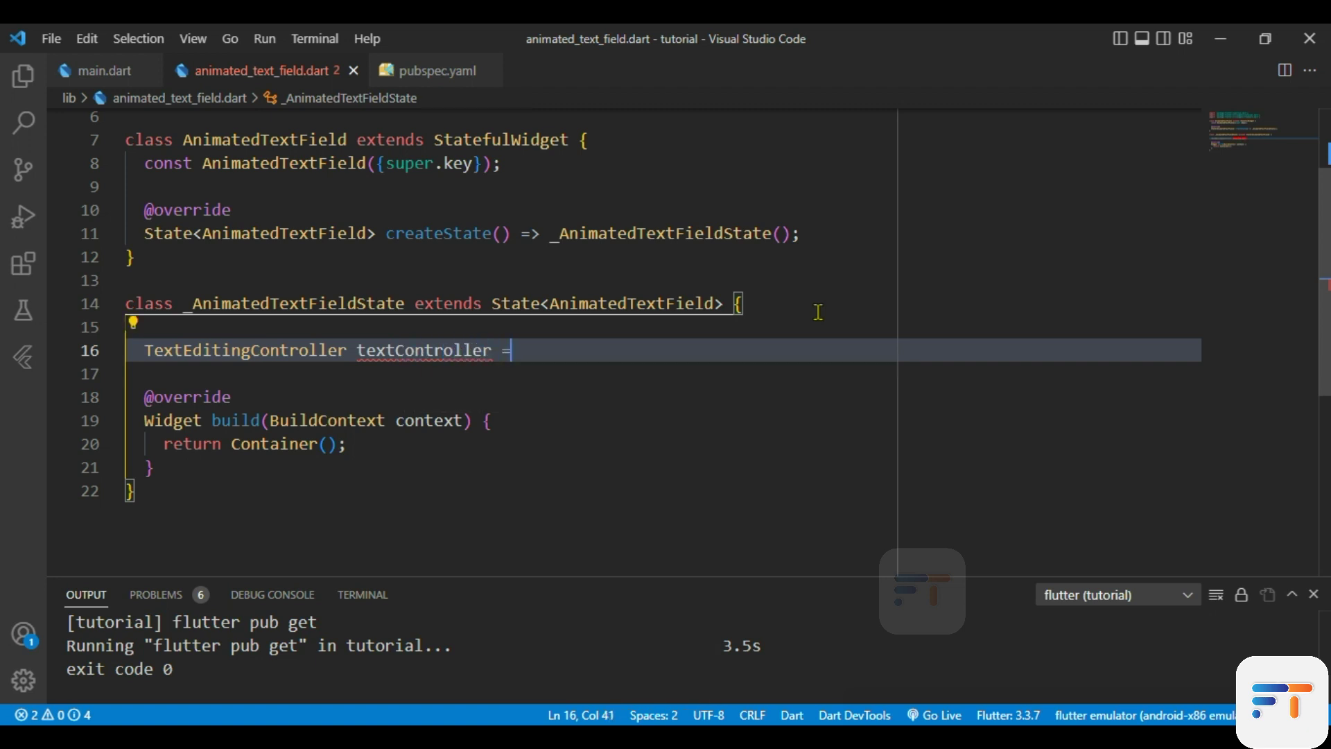
type("TextEdi")
key("Return")
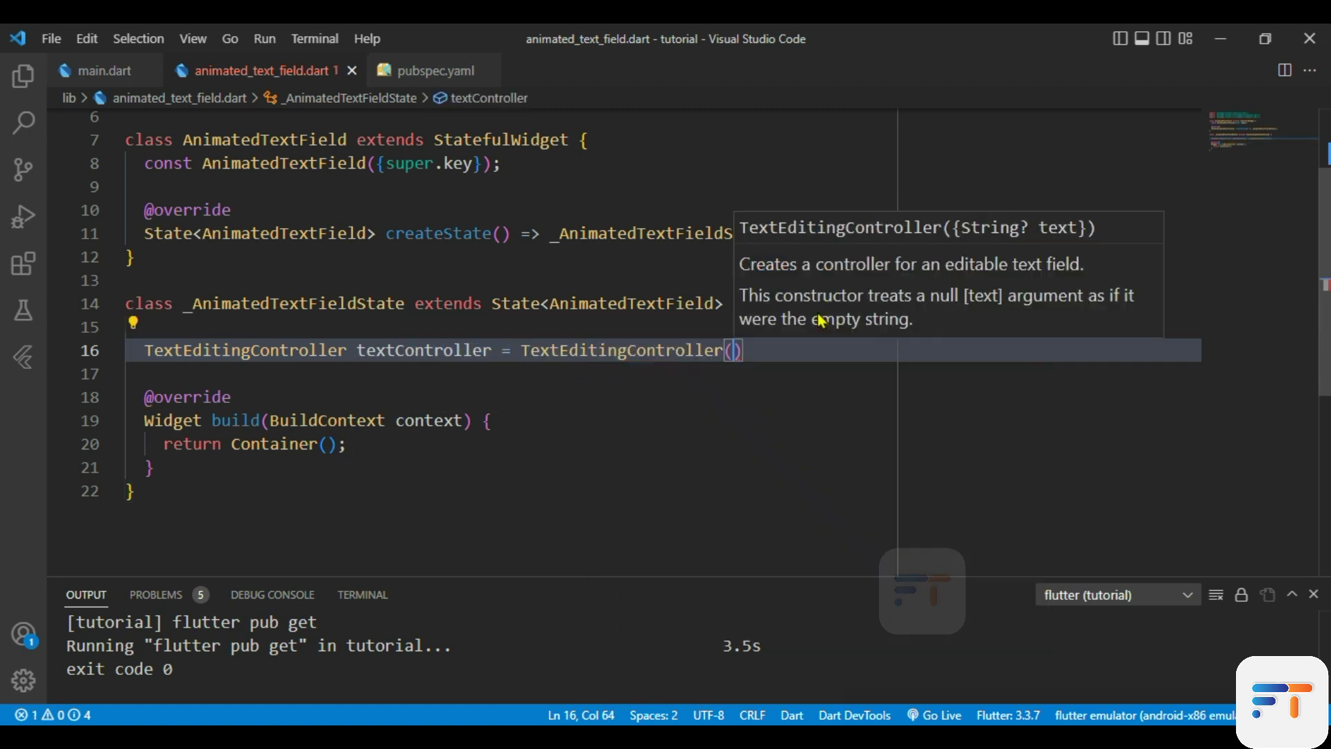
type(");")
key("ctrl+s")
left_click(154, 280, "shift")
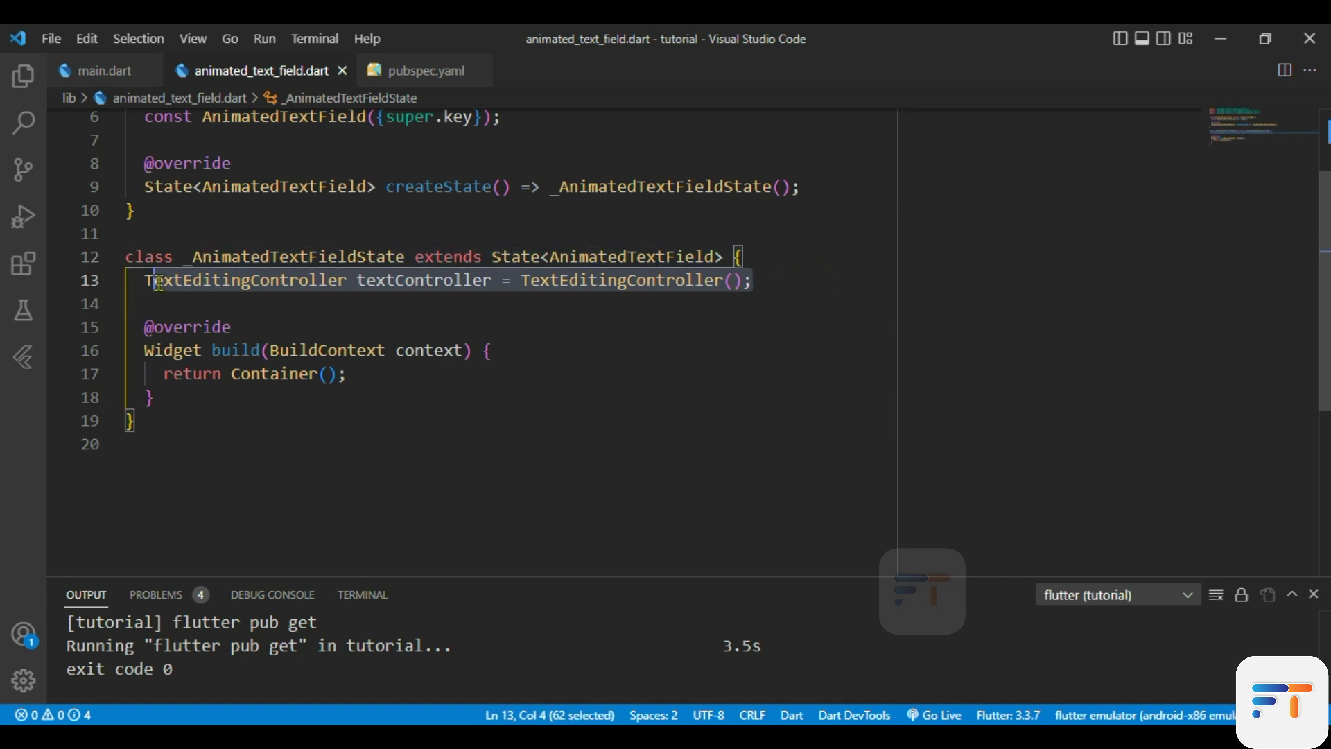
scroll(613, 392, "down", 2)
double_click(269, 283)
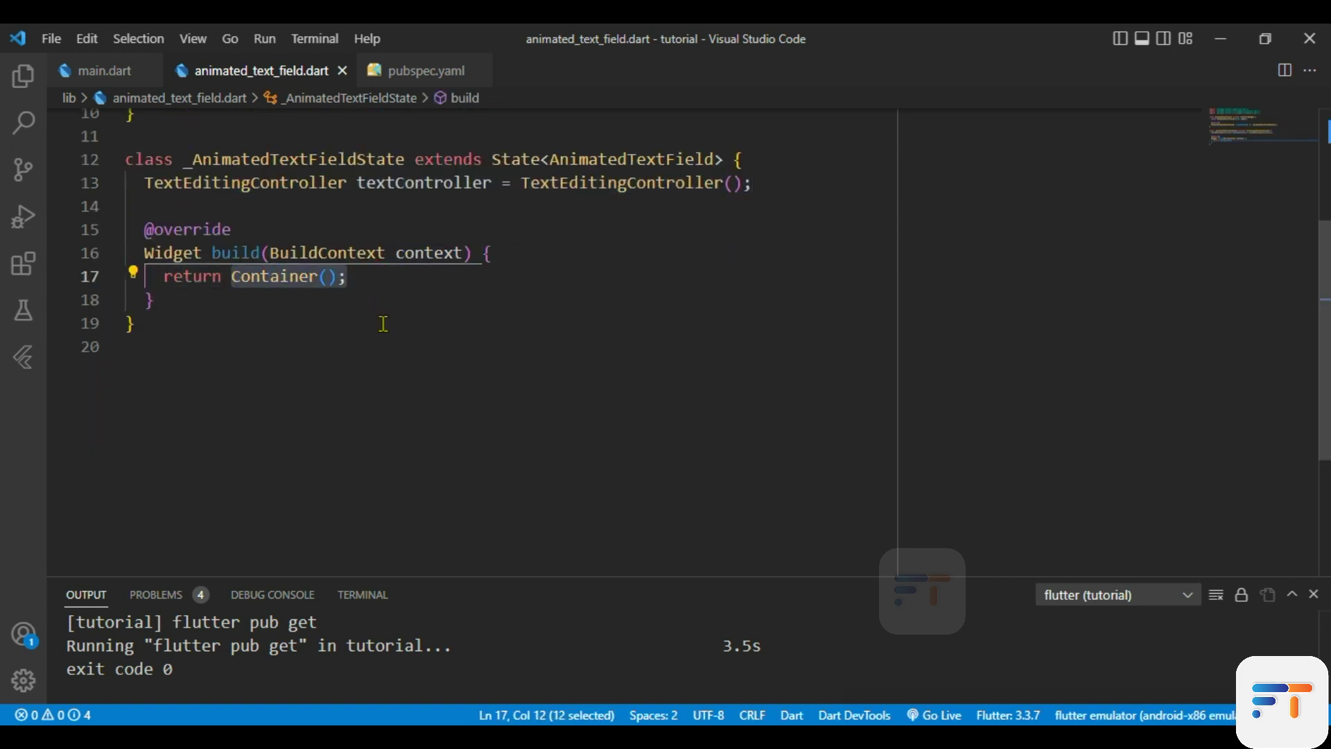
type("Scaf")
Replace Container with a const Scaffold whose backgroundColor is Color(0xffe0e0e0), and save.
key("Return")
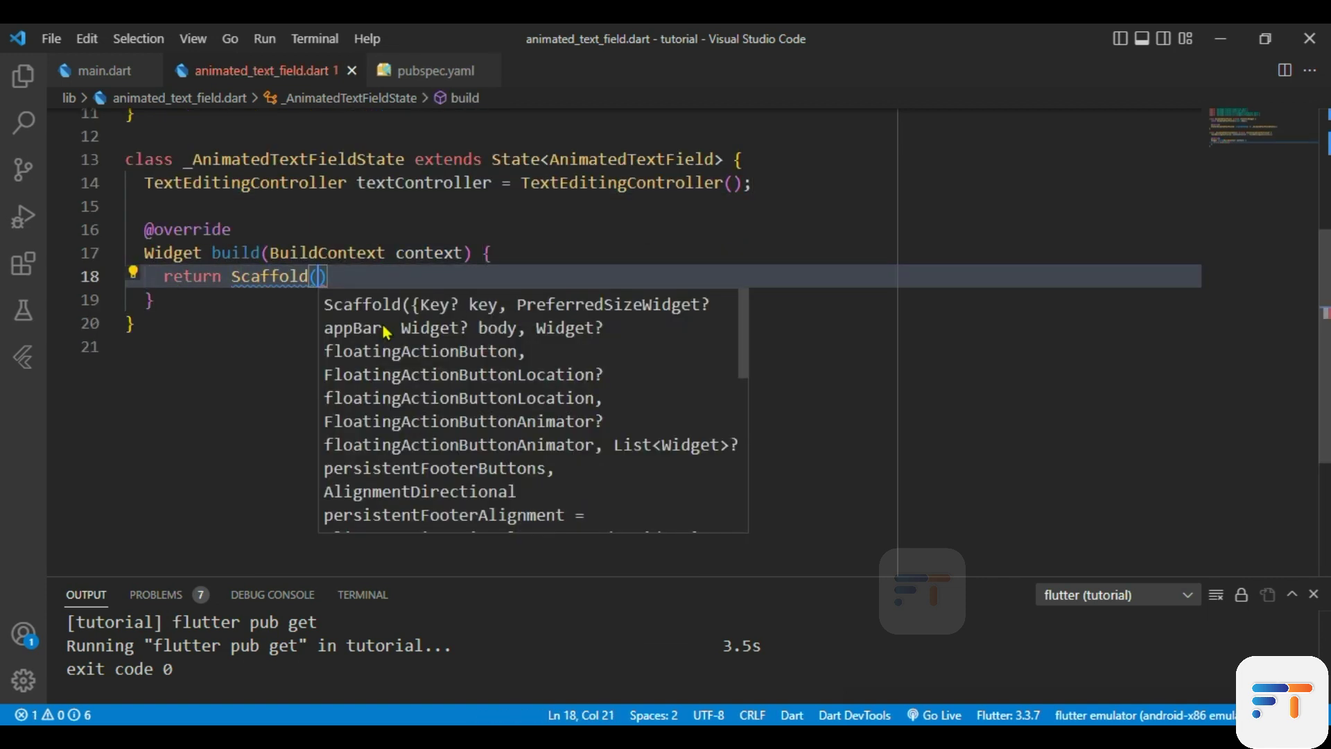
key("Right")
type(";")
key("Left")
key("Left")
key("Return")
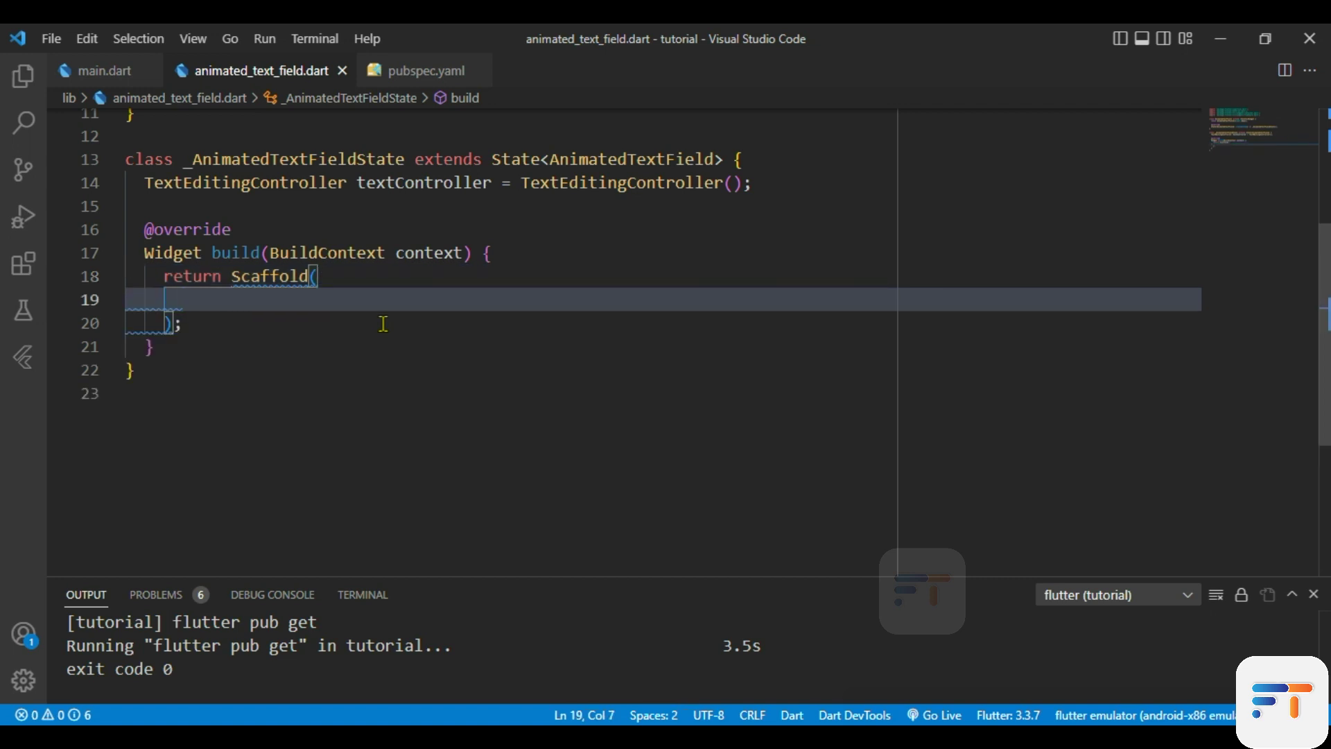
type("background")
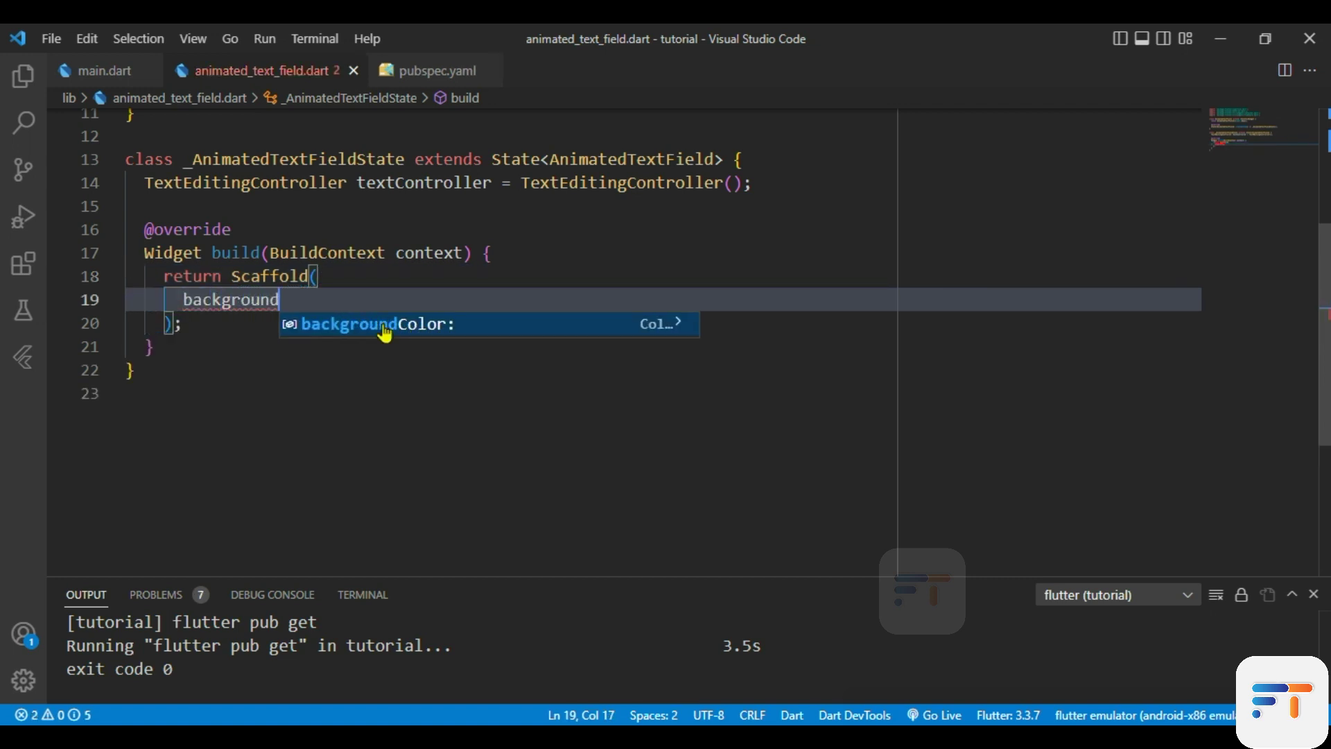
key("Return")
type("Color")
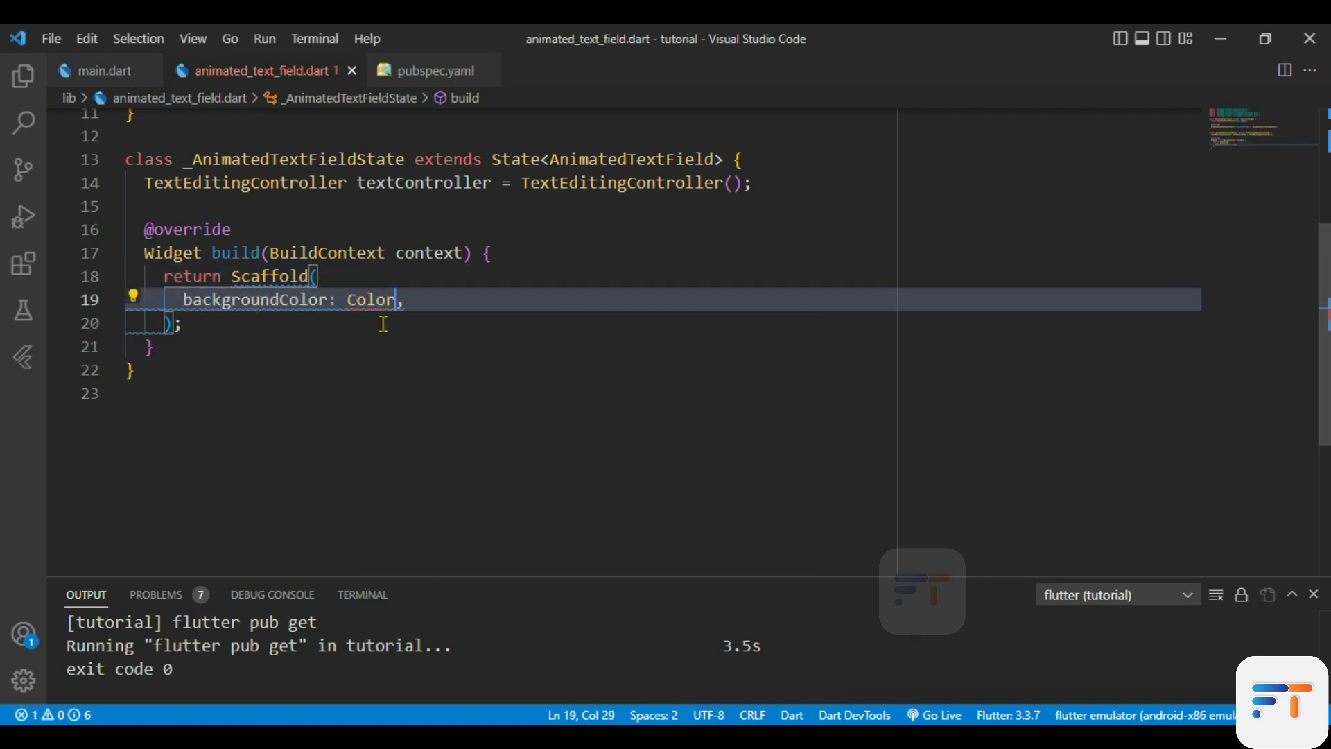
type("()")
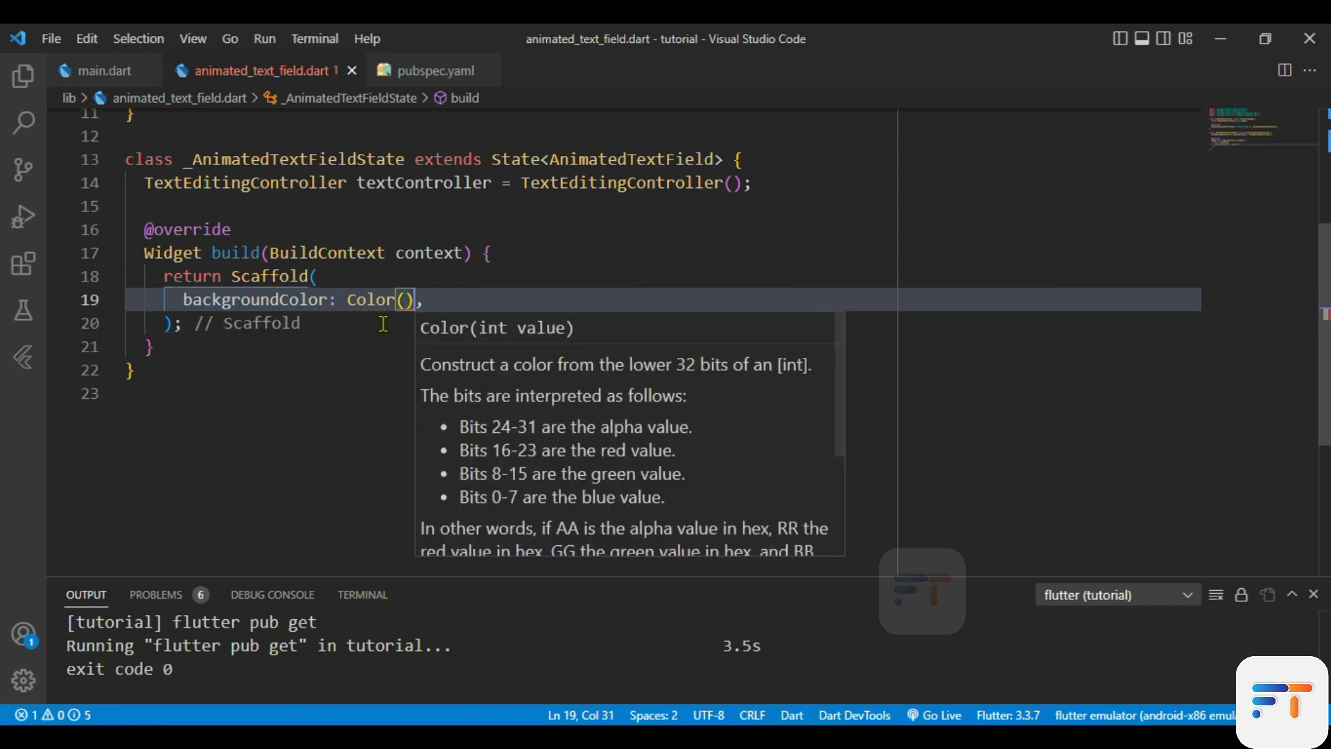
key("Left")
type("0x")
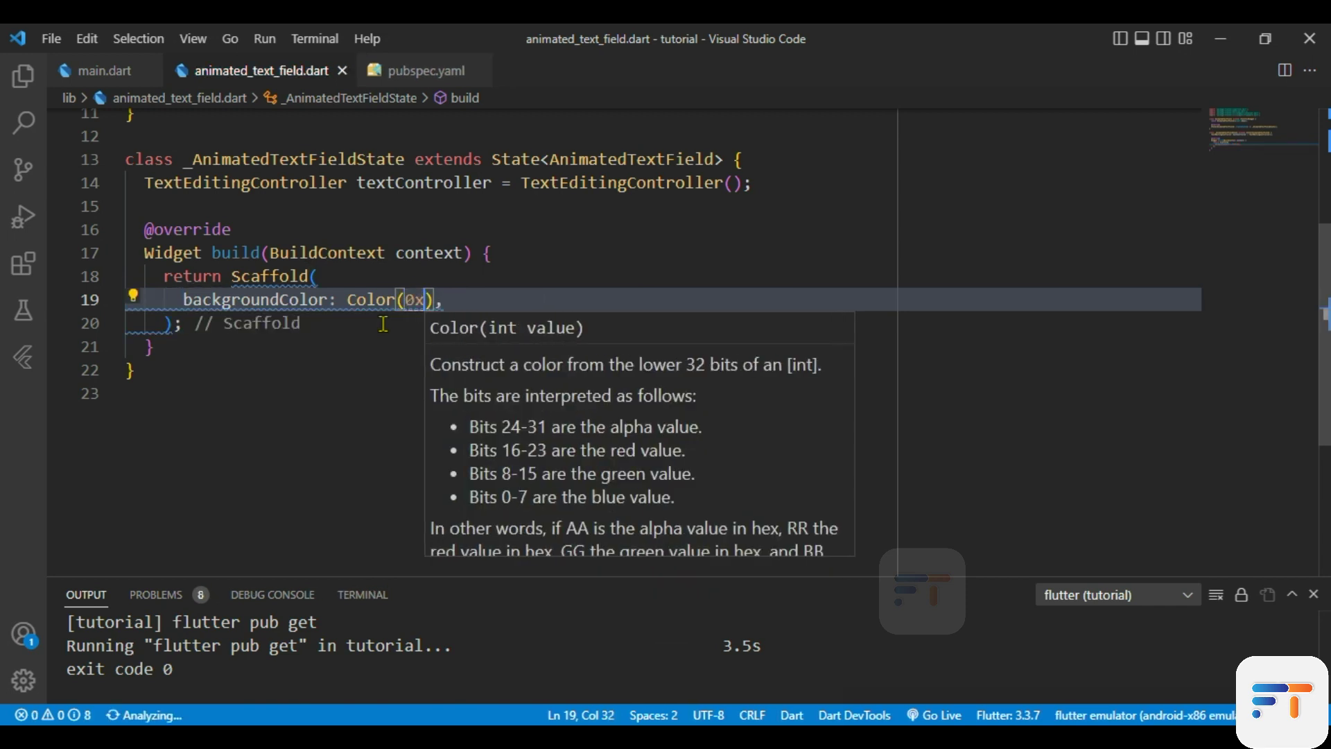
type("ff")
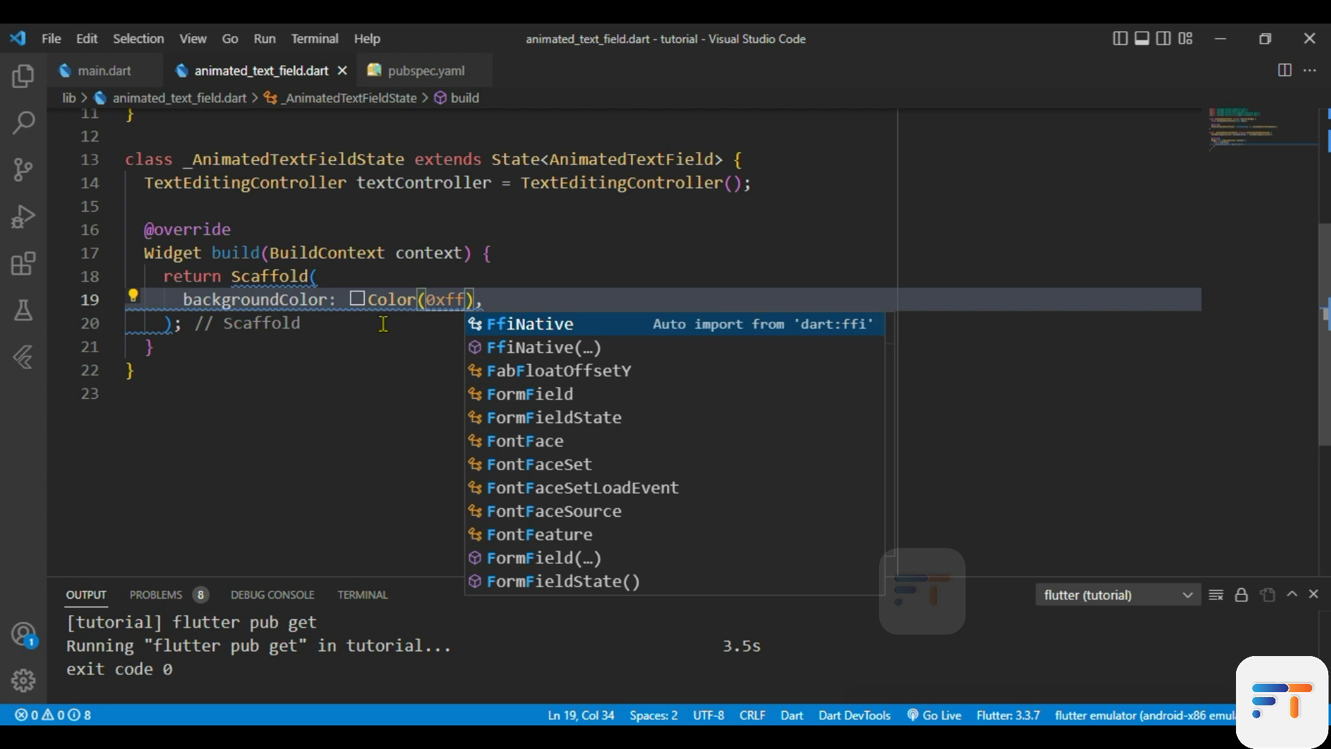
type("e0e0e0")
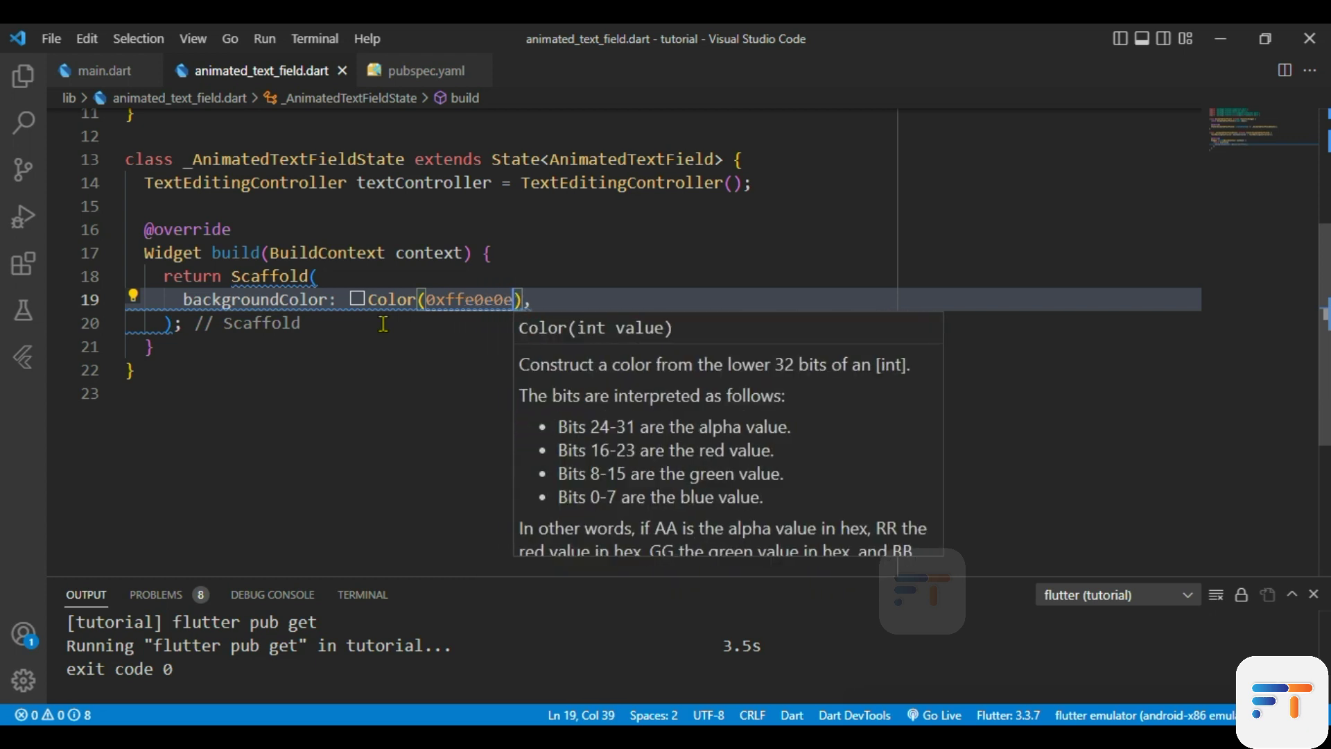
left_click(403, 280)
left_click(226, 277)
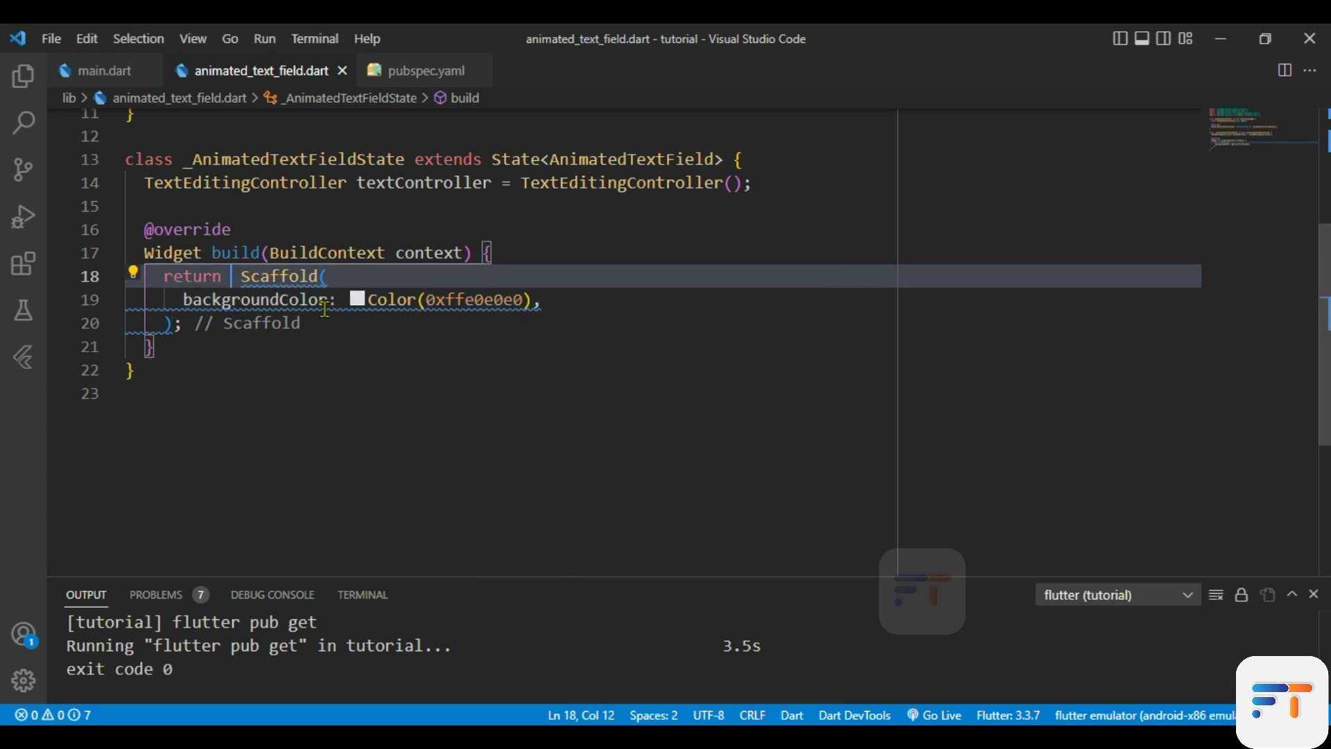
type("const")
left_click(252, 232)
key("ctrl+s")
scroll(251, 232, "down", 2)
Give the Scaffold a Padding body using EdgeInsets.all(20), and save.
left_click(566, 203)
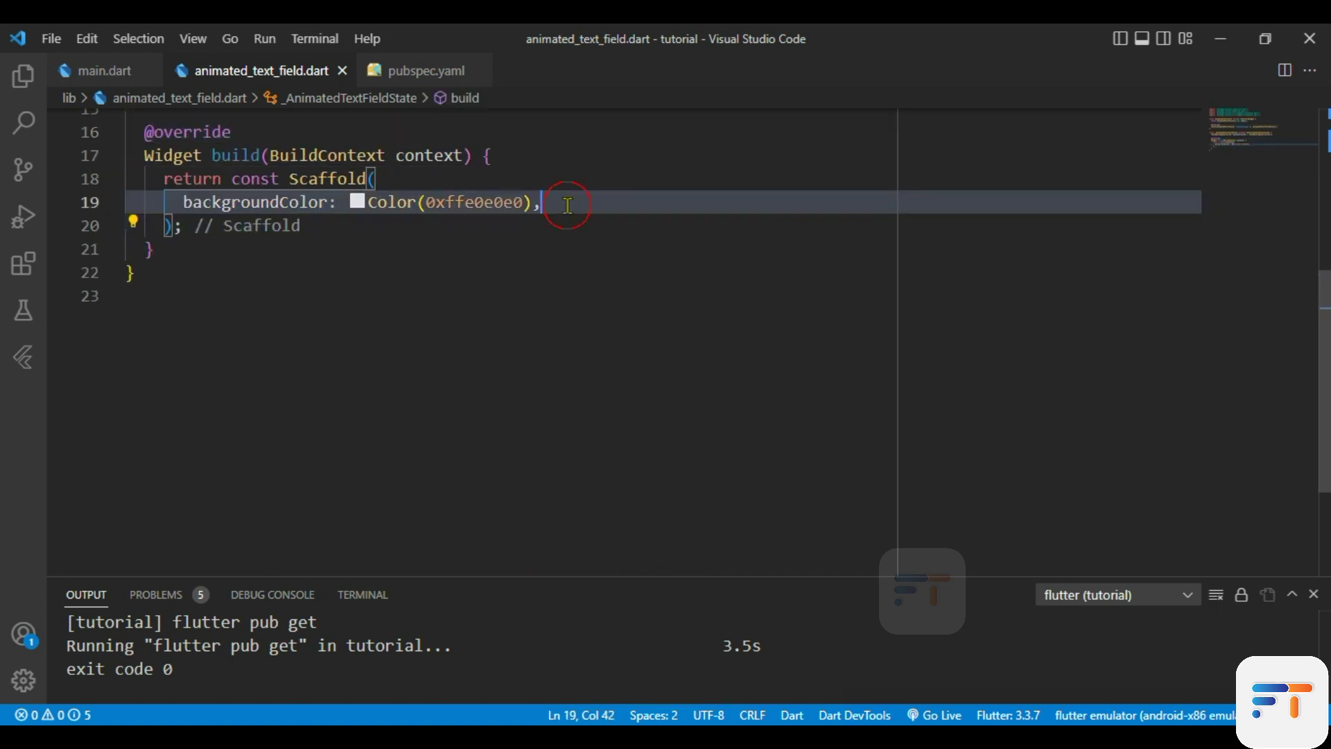
key("Return")
type("bo")
key("Return")
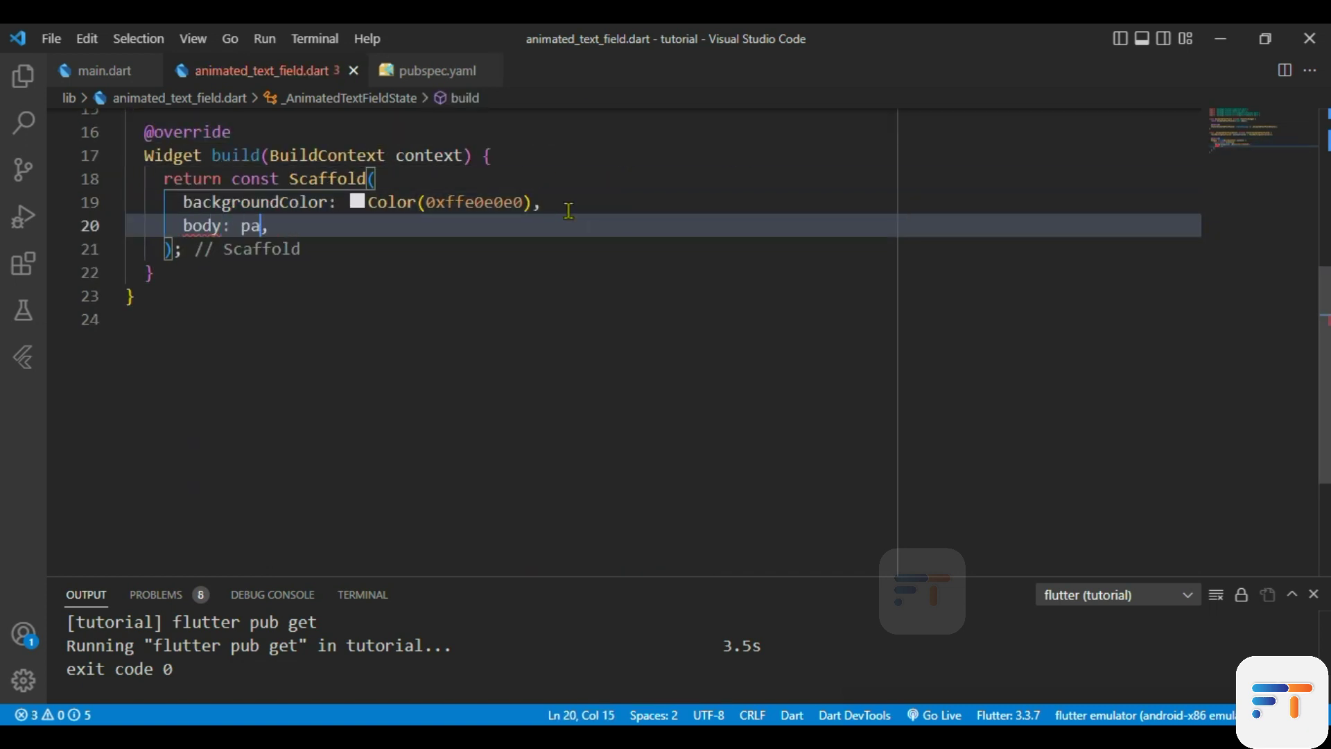
key("Return")
type("Ed")
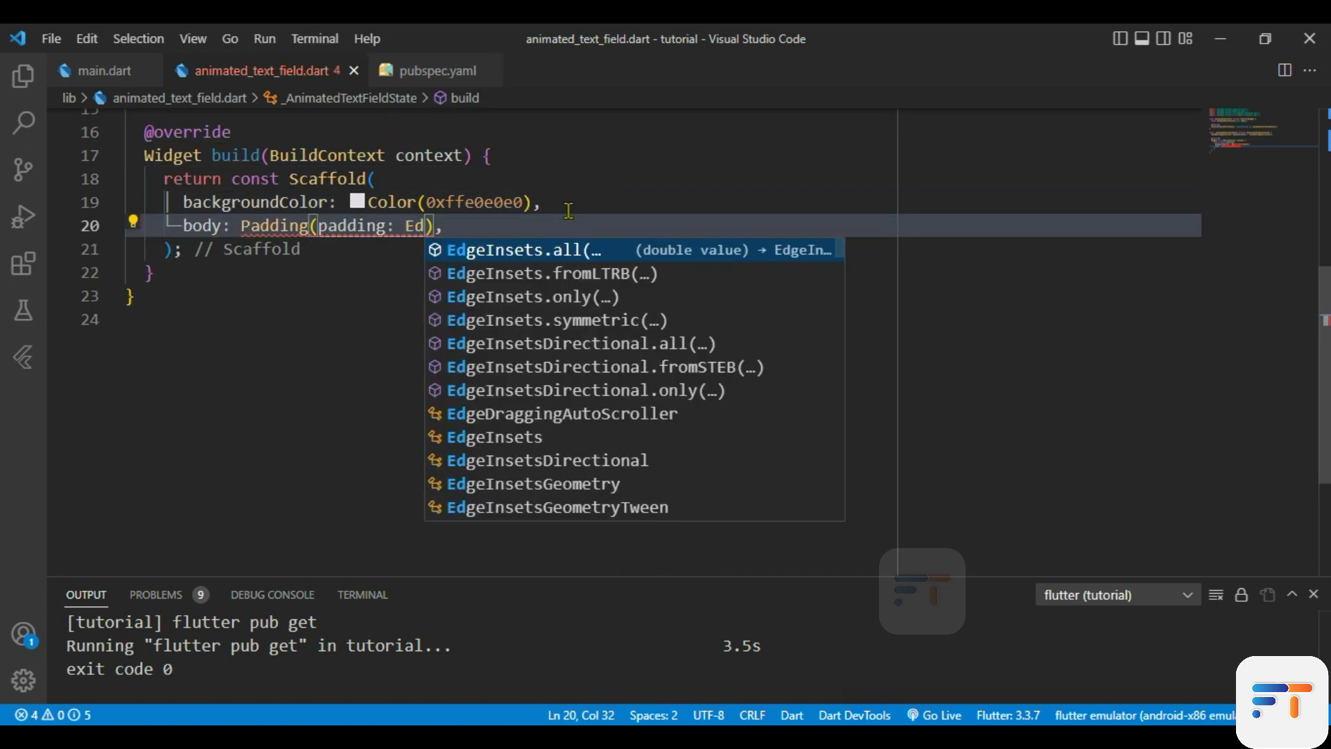
type("ge")
key("Return")
type("20")
key("Right")
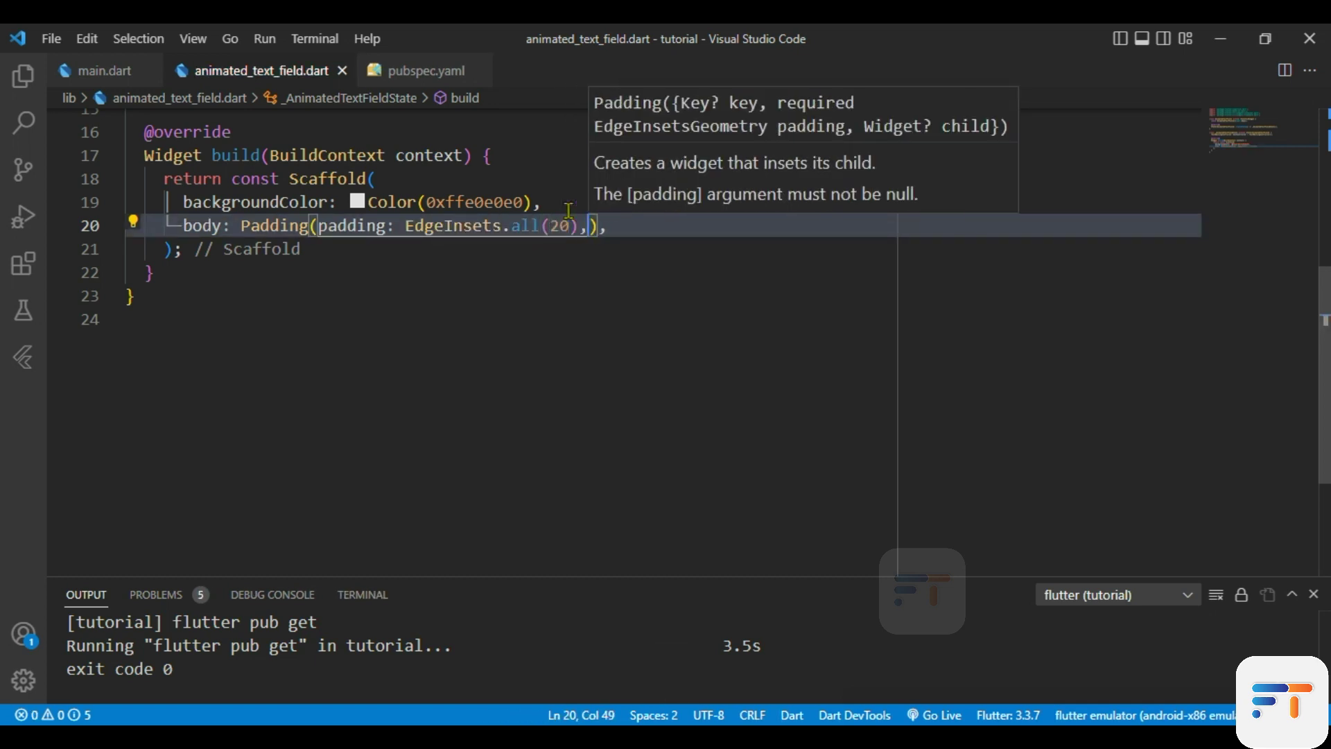
key("ctrl+s")
left_click(615, 371)
scroll(559, 363, "up", 1)
scroll(297, 363, "up", 1)
scroll(595, 366, "down", 1)
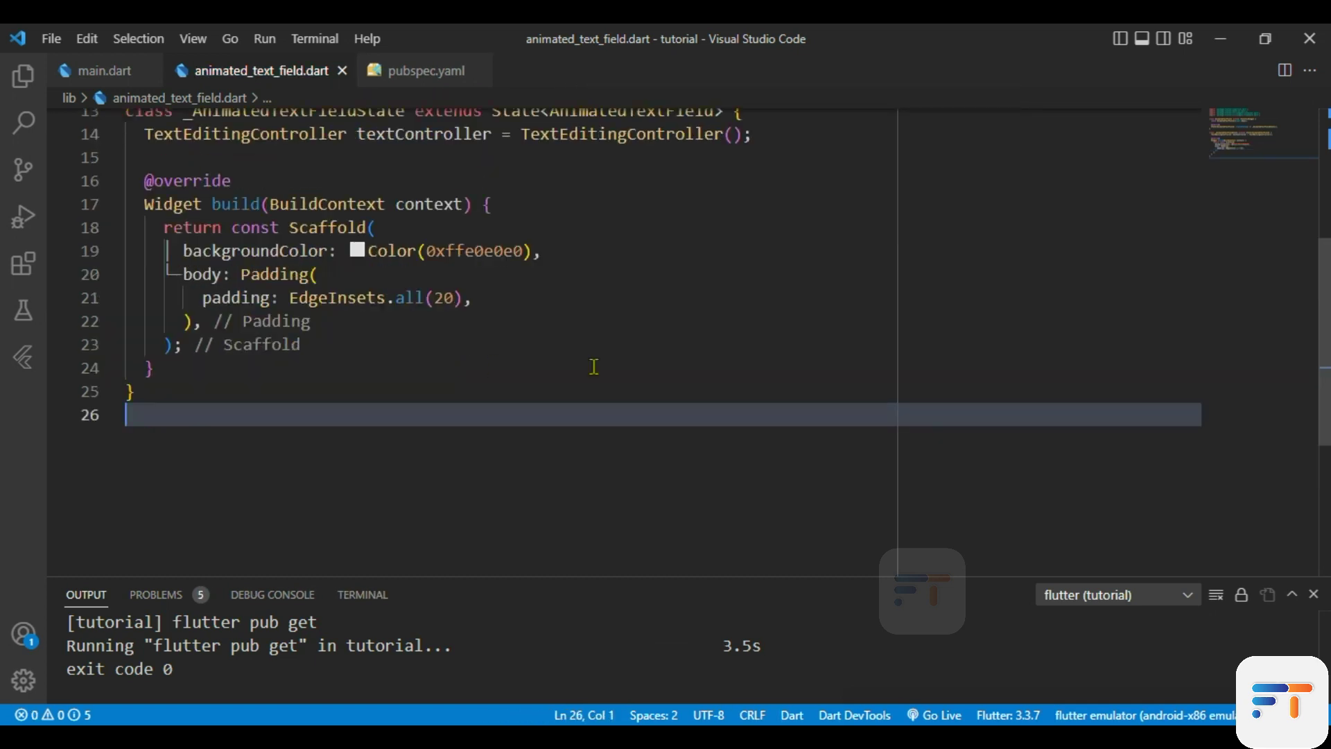
scroll(367, 310, "down", 1)
key("Up")
key("Up")
key("Up")
key("End")
Set the Padding's child to an AnimSearchBar with width 400.
left_click(525, 244)
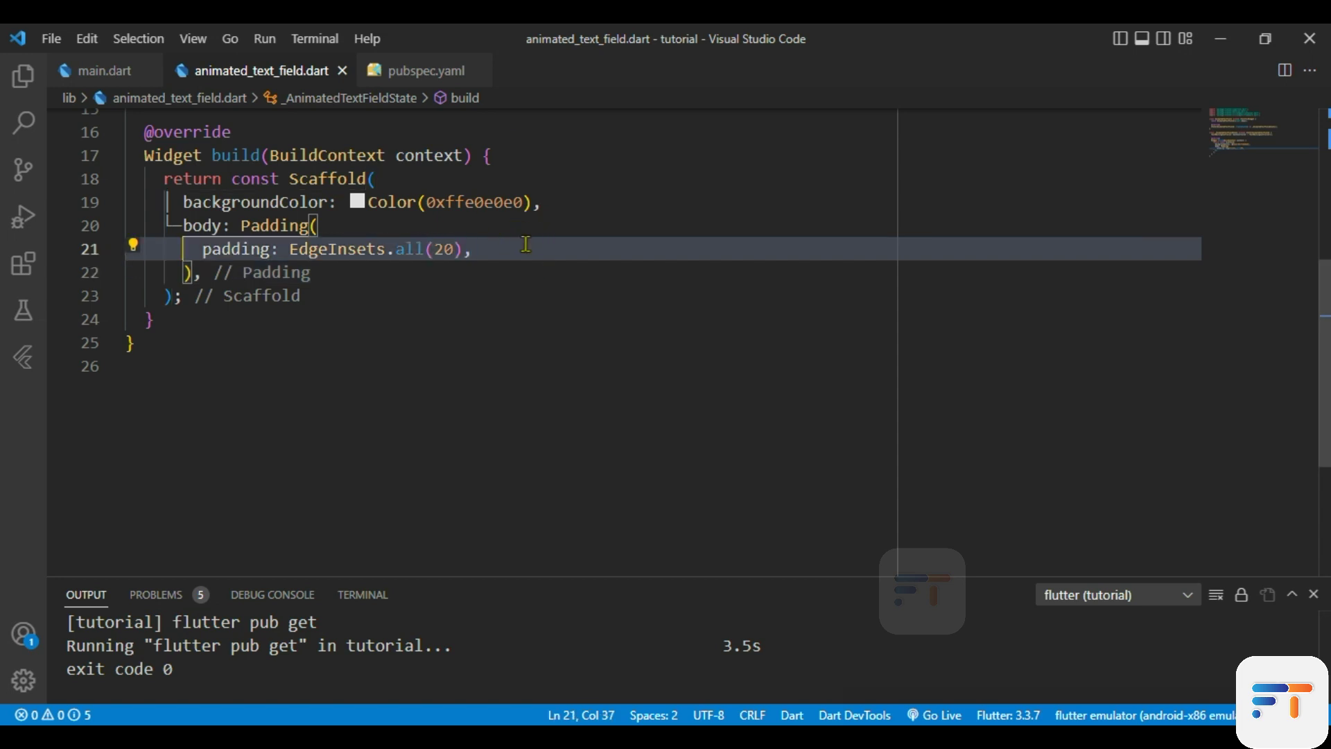
key("Return")
type("chil")
key("Return")
type("Anima")
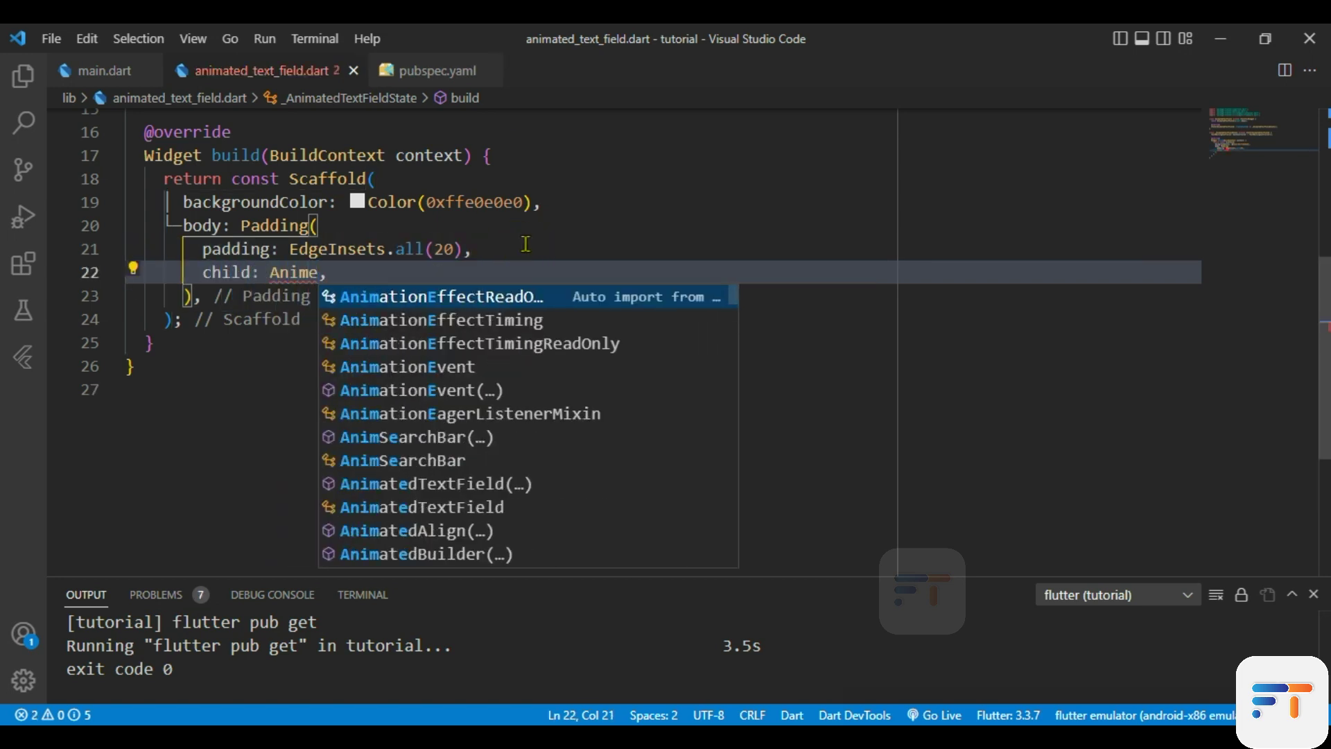
key("BackSpace")
type("Searc")
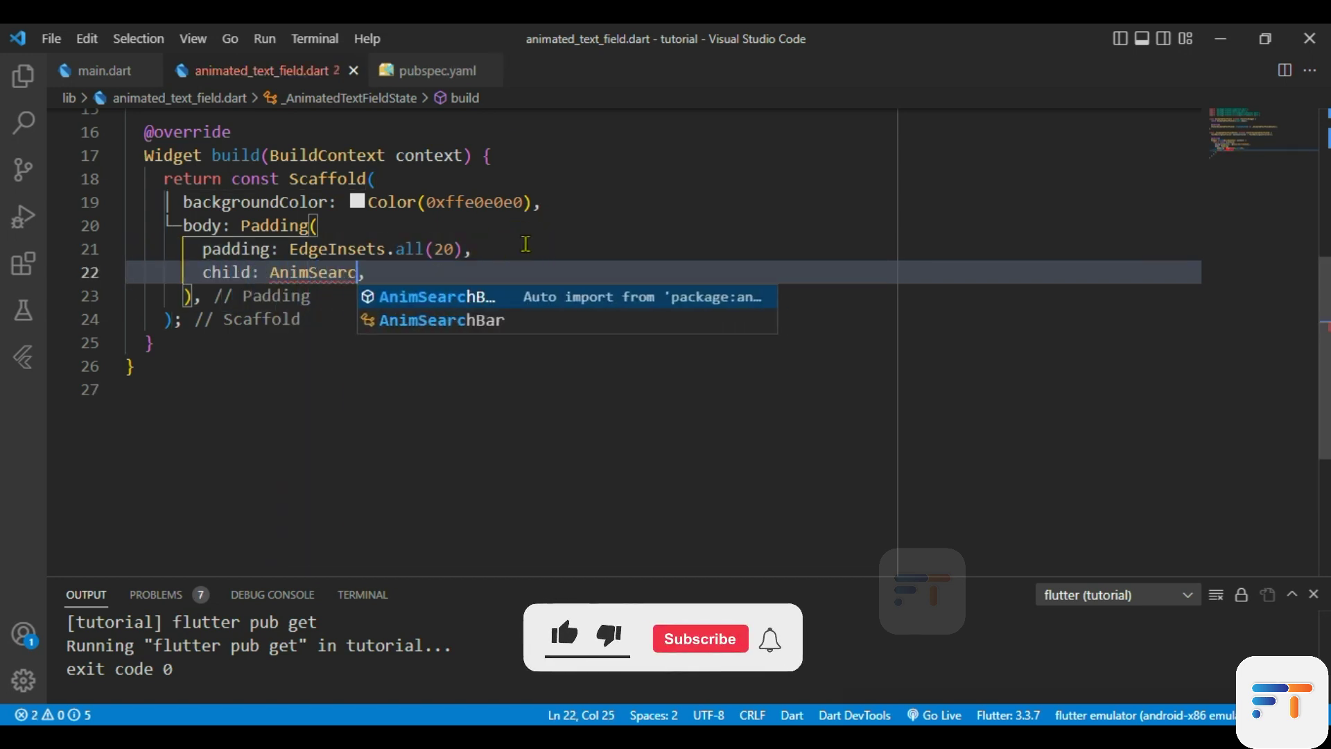
type("hBar")
key("Return")
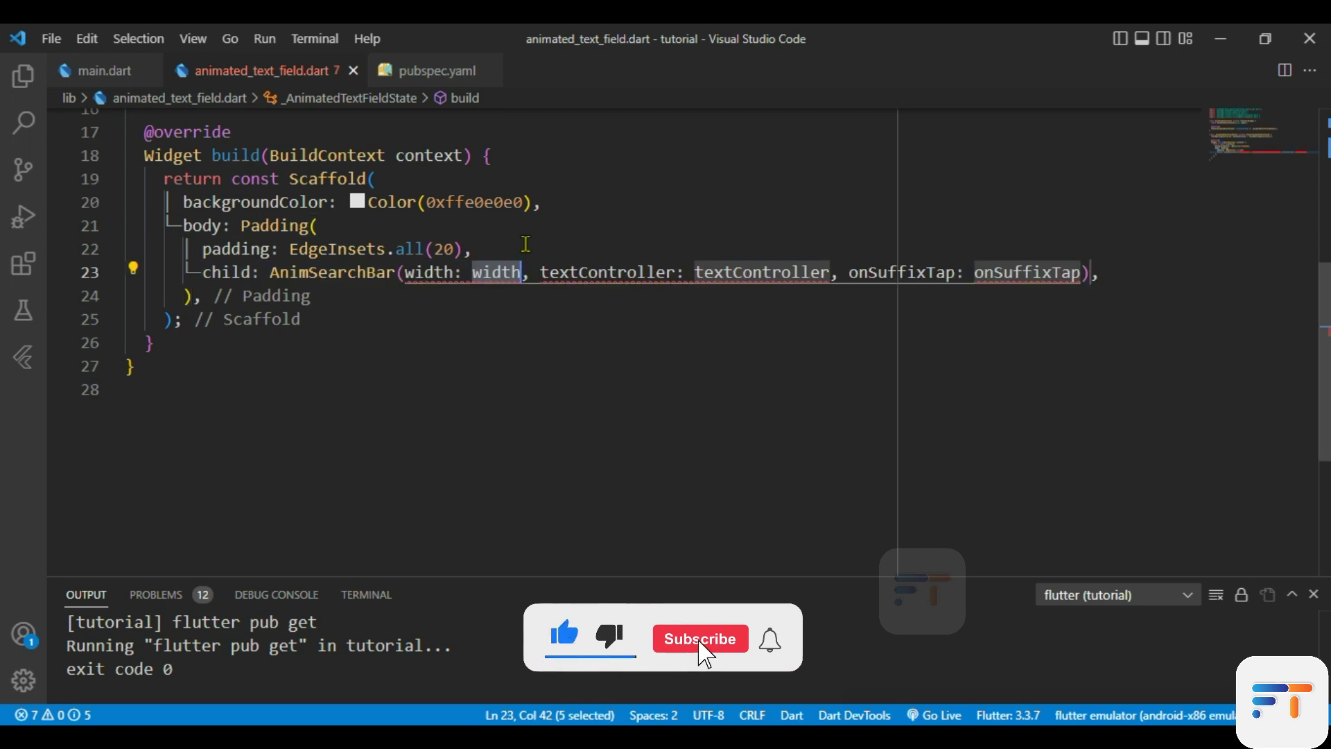
left_click(491, 269)
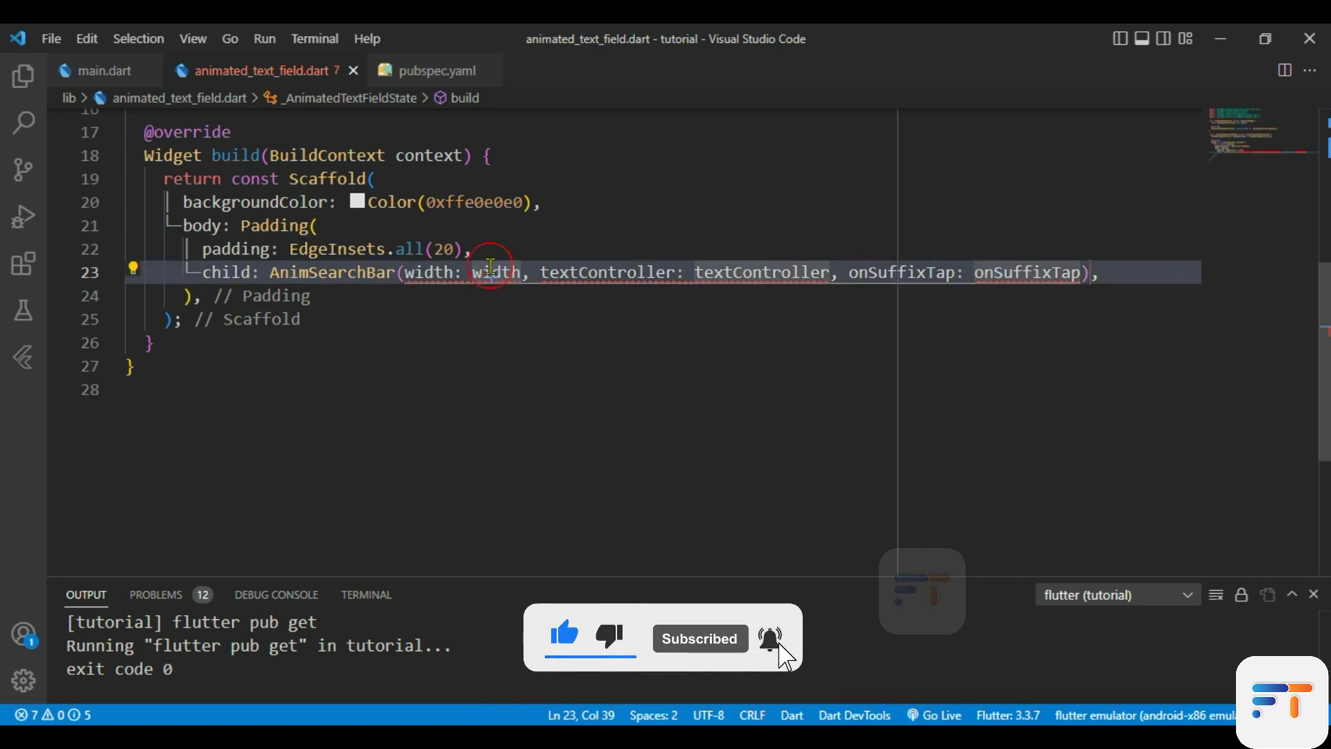
double_click(489, 268)
type("400")
Make onSuffixTap call textController.clear() inside setState, and save.
double_click(741, 272)
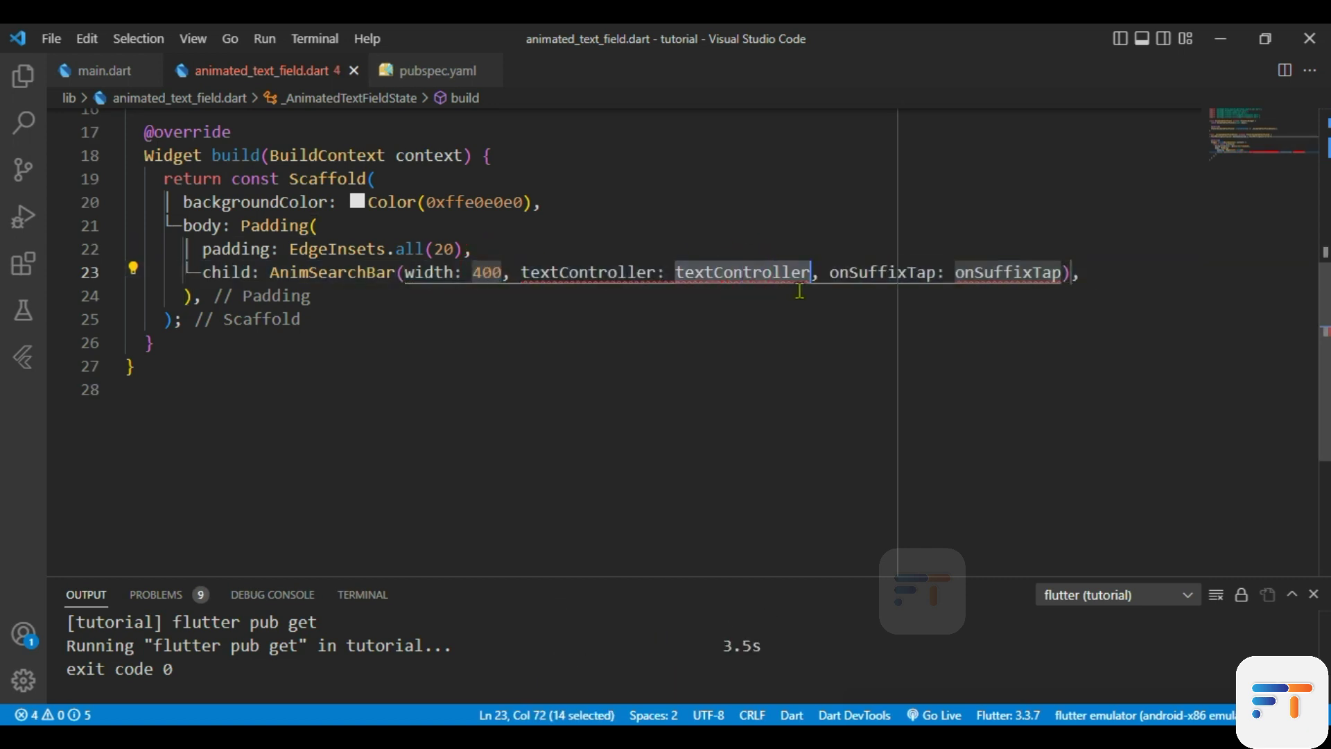
double_click(993, 272)
mouse_move(1008, 273)
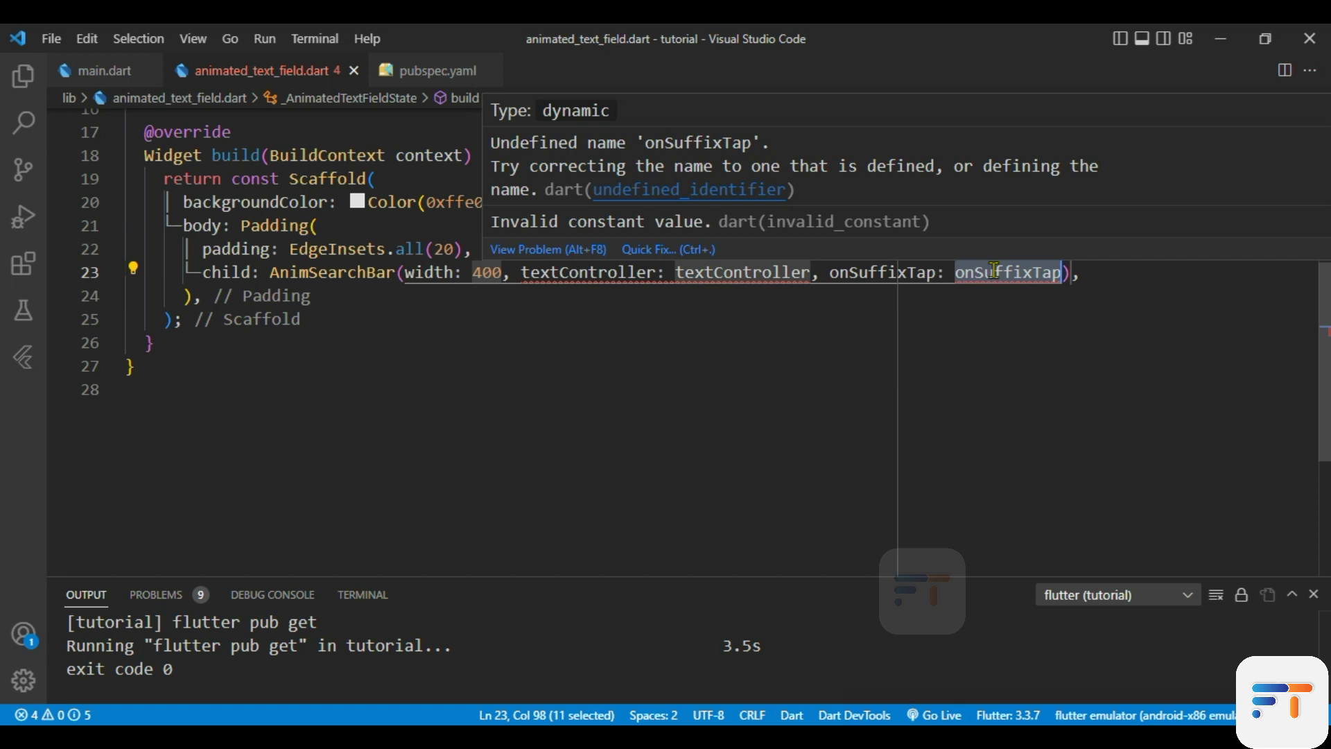
key("BackSpace")
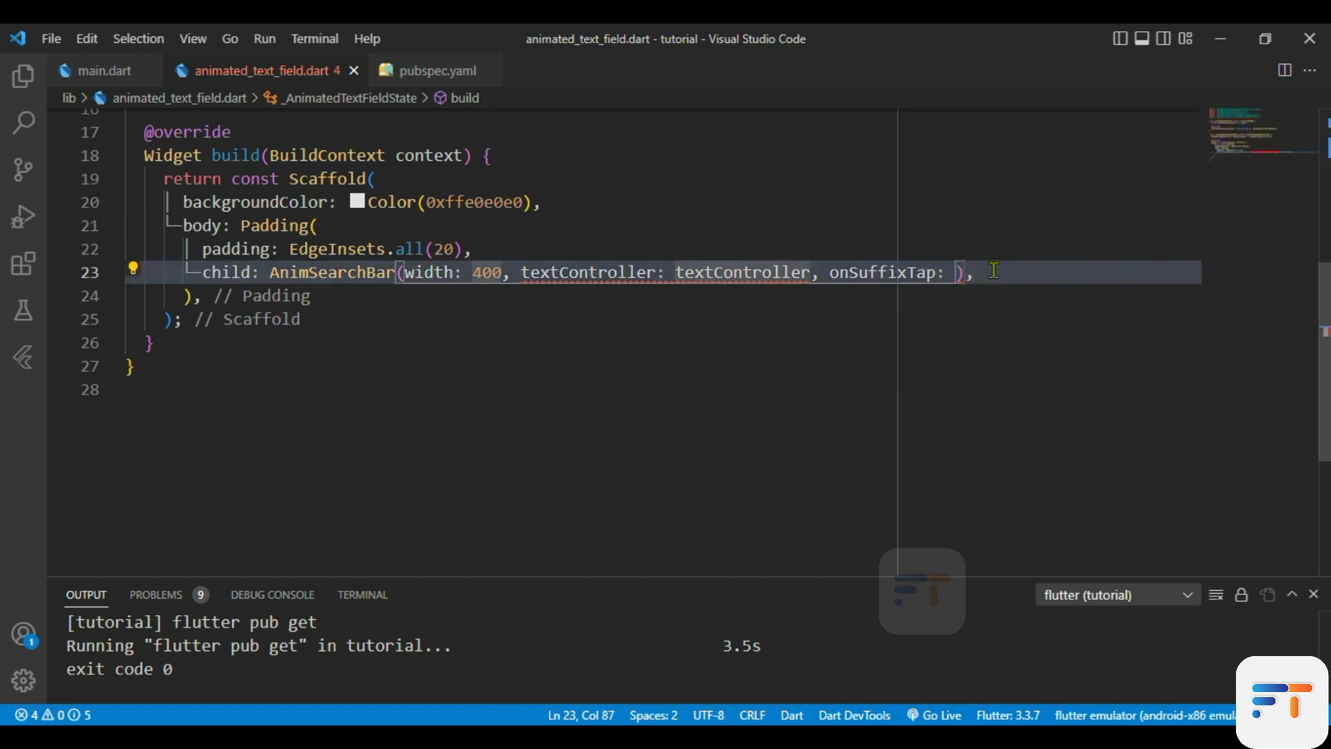
type("(")
key("Right")
type("{")
key("Return")
type("se")
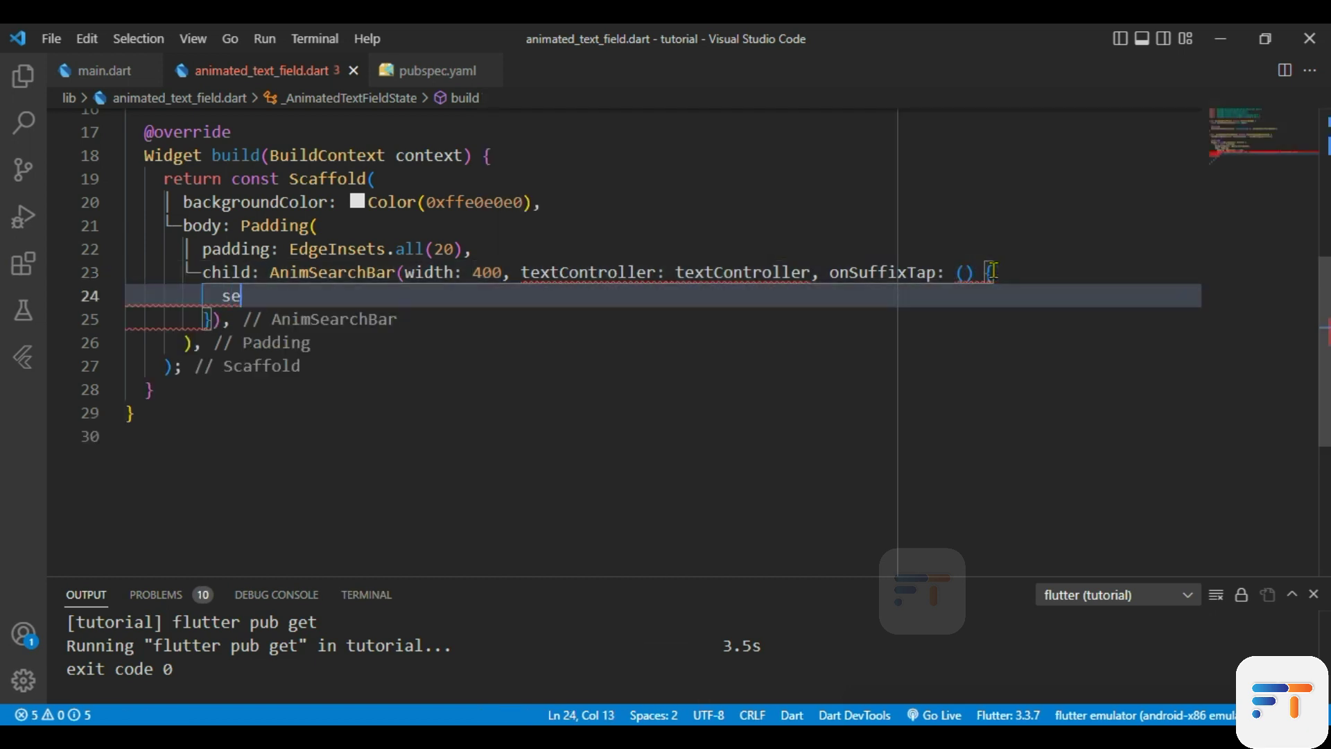
key("Return")
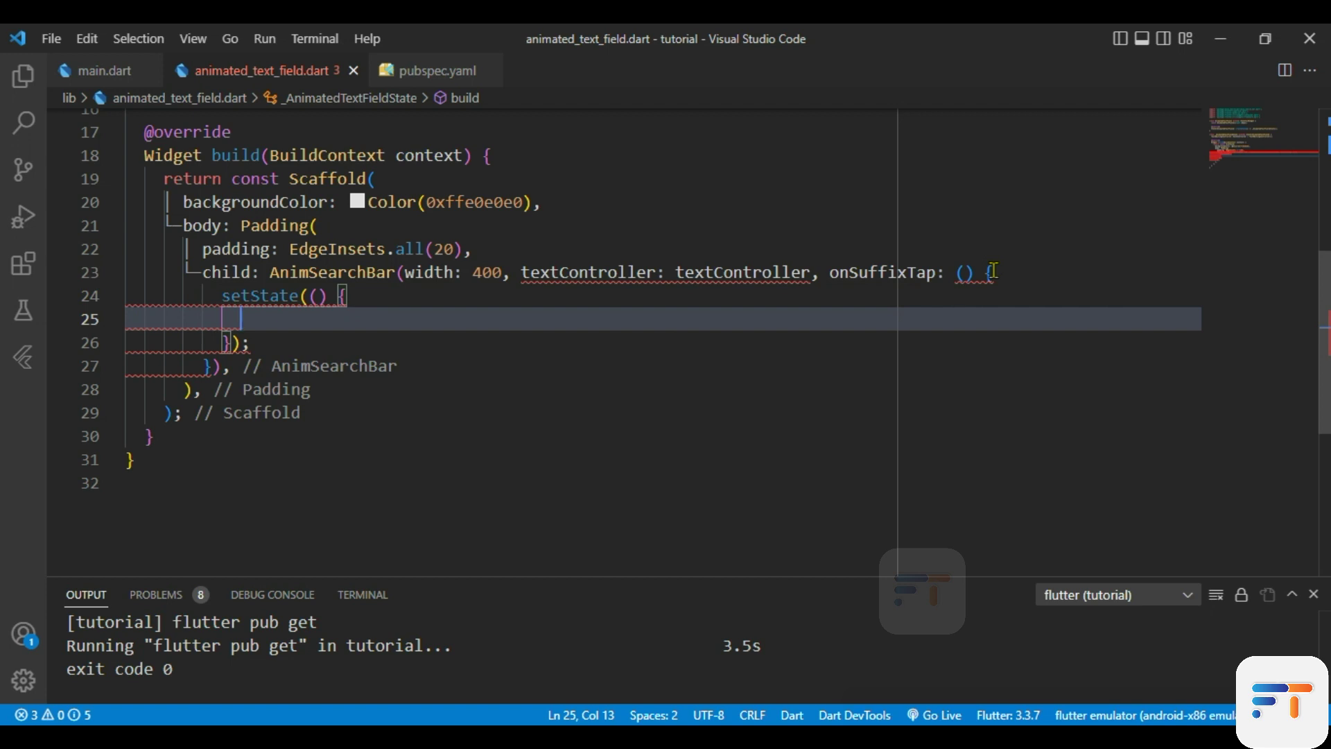
type("text")
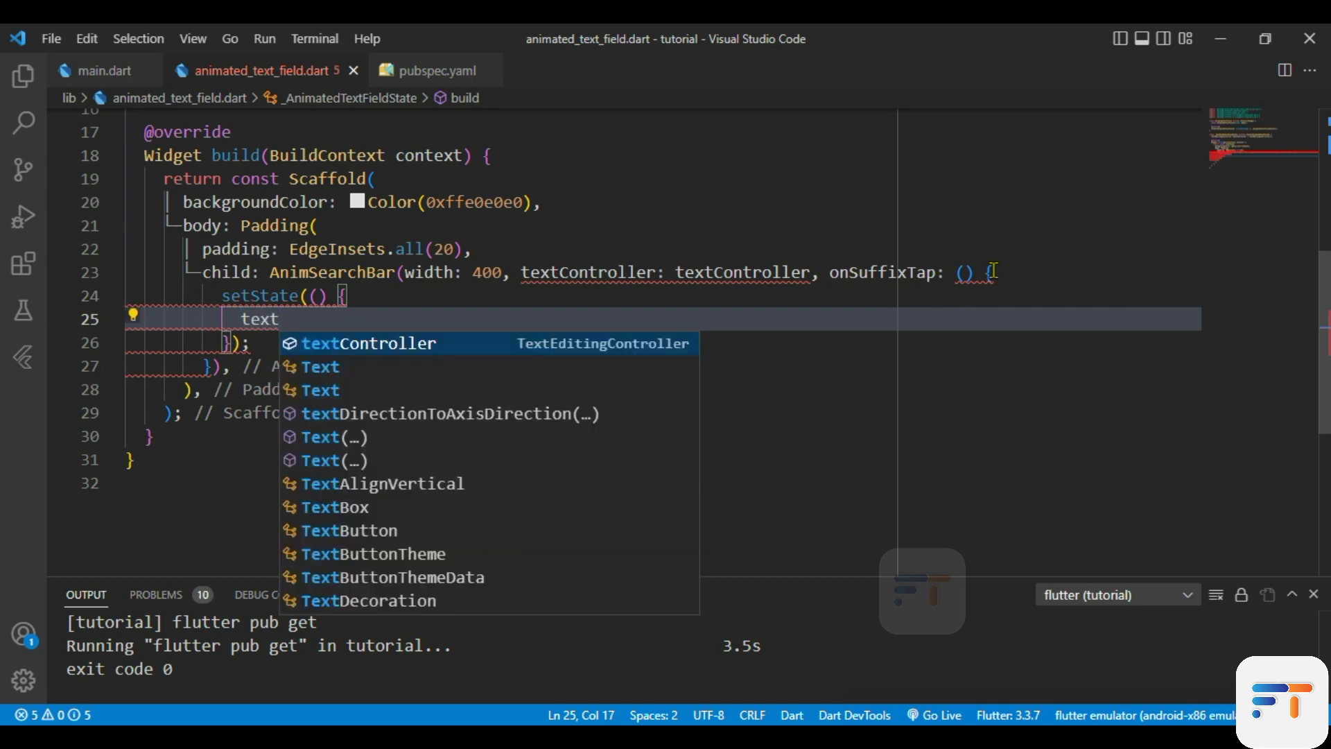
key("Return")
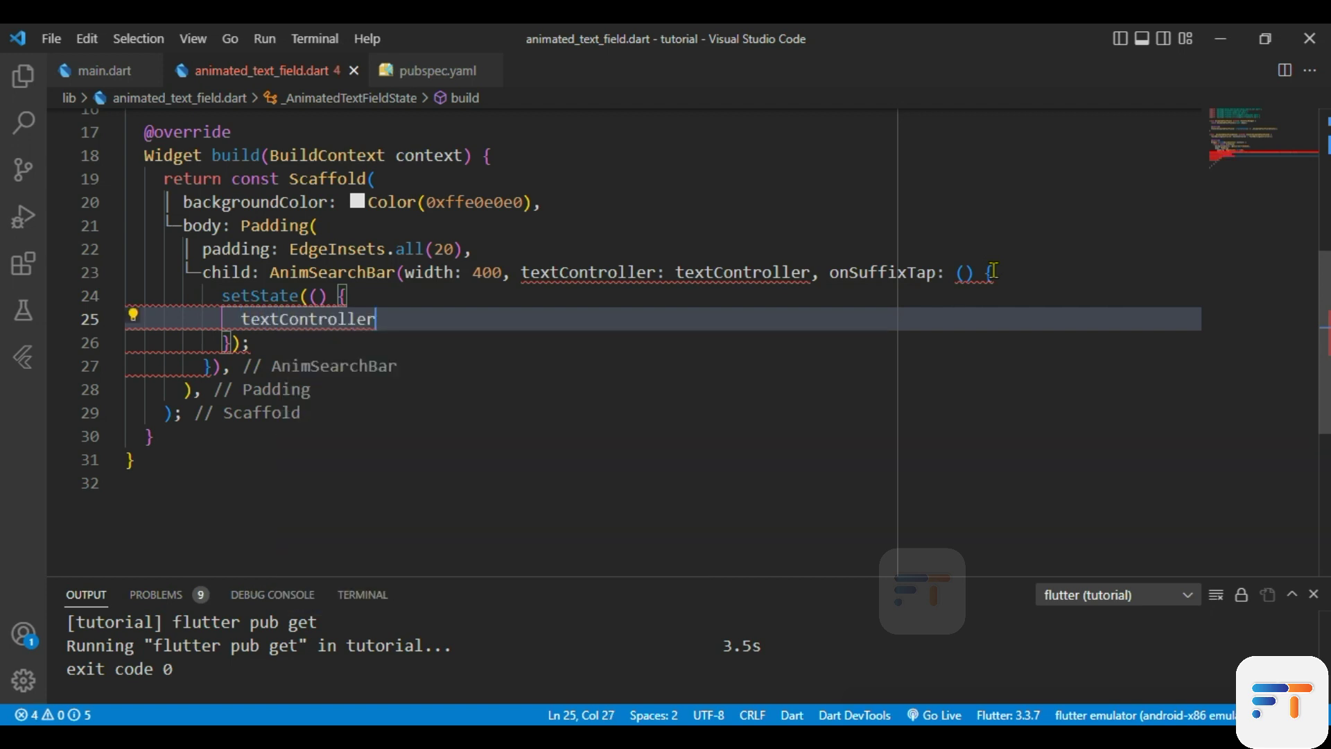
type(".clea")
key("Return")
type(";")
key("ctrl+s")
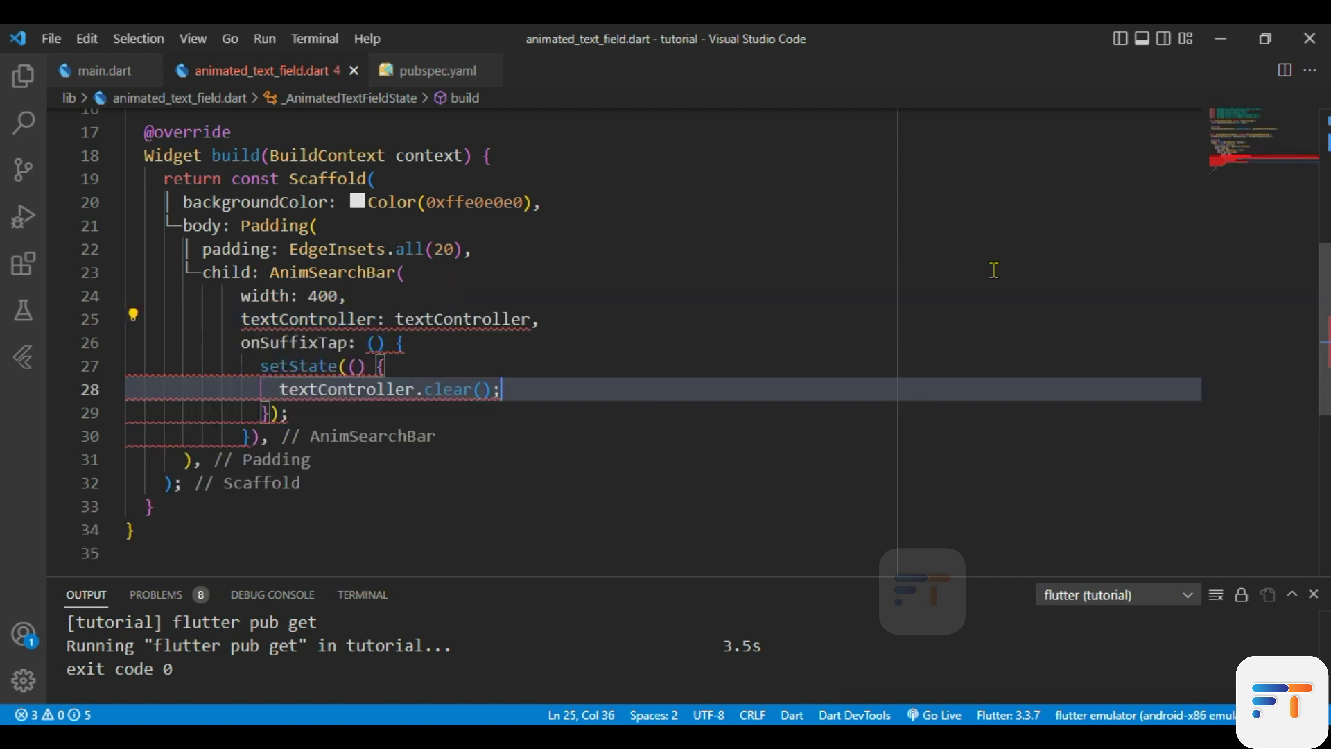
Remove const from the Scaffold to fix the textController error, and save.
left_click(619, 373)
left_click(306, 319)
scroll(305, 318, "up", 1)
key("End")
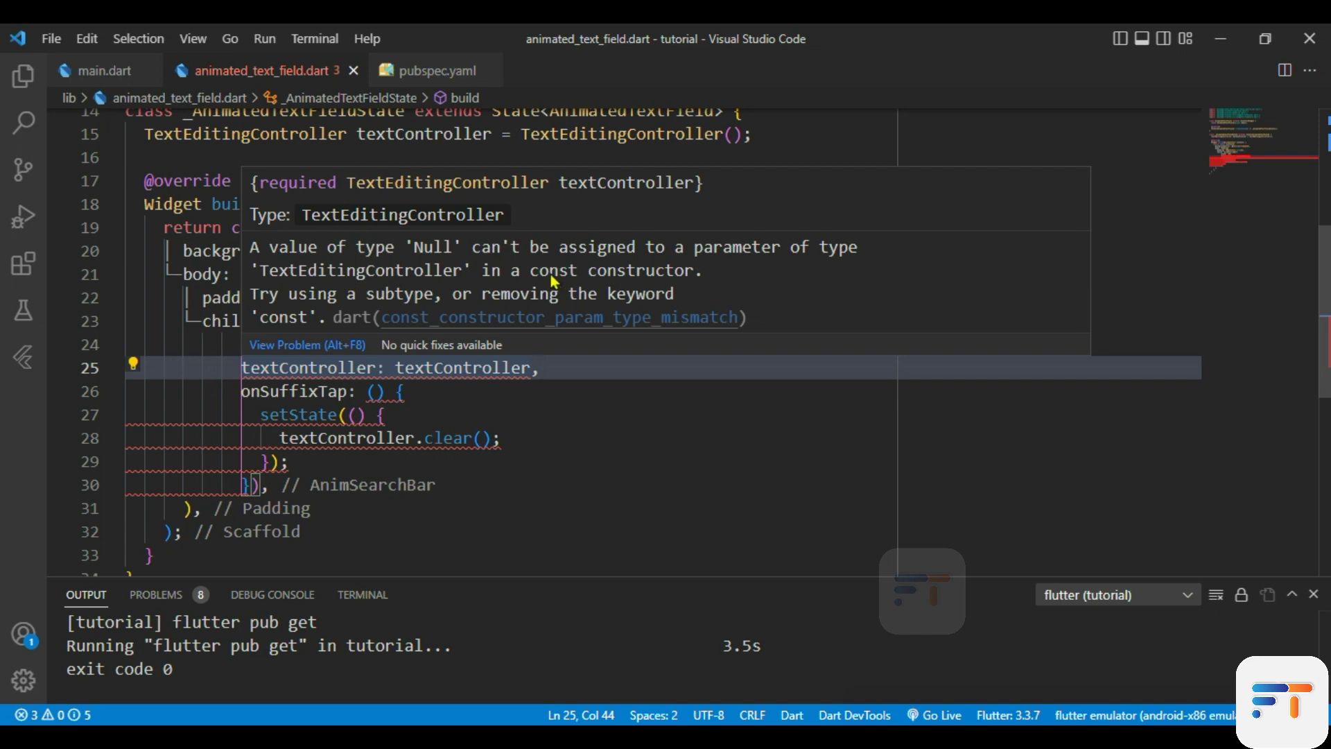
double_click(255, 227)
key("BackSpace")
left_click(528, 322)
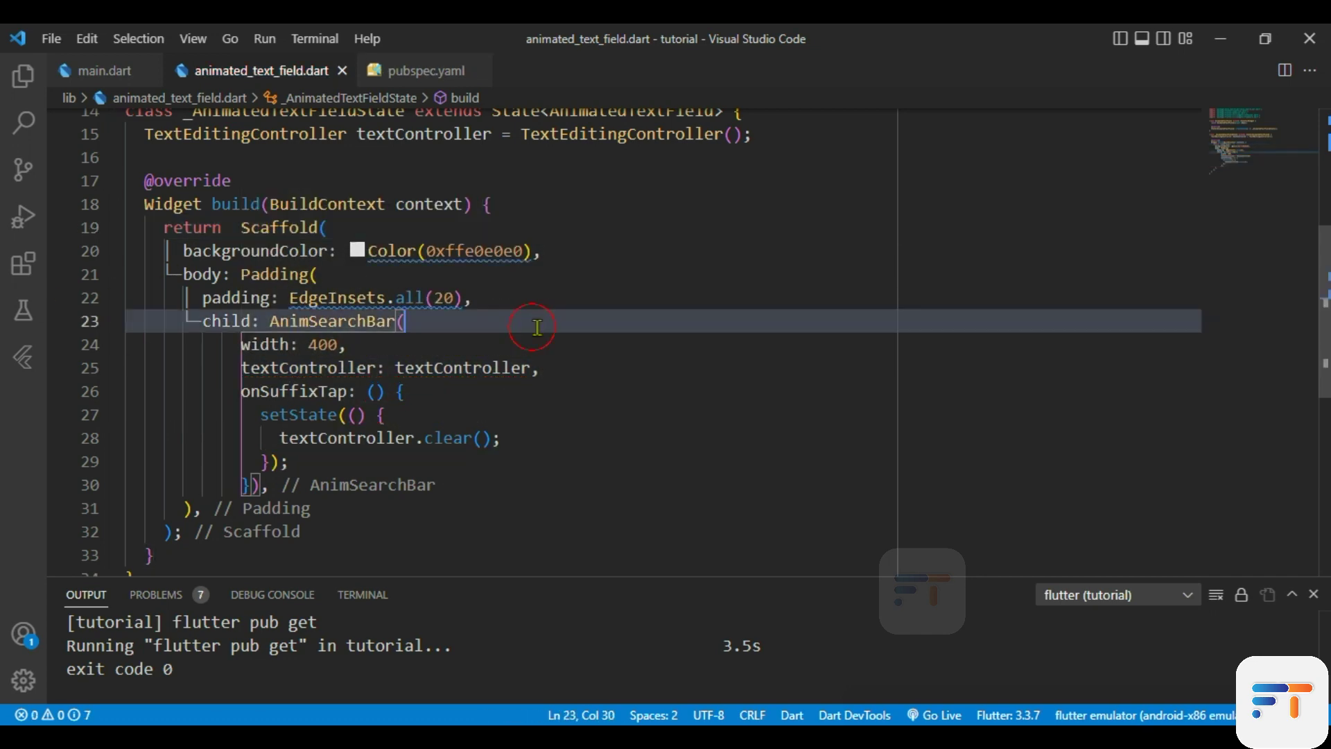
key("ctrl+s")
scroll(588, 342, "down", 2)
scroll(588, 343, "up", 1)
left_click(587, 318)
key("Return")
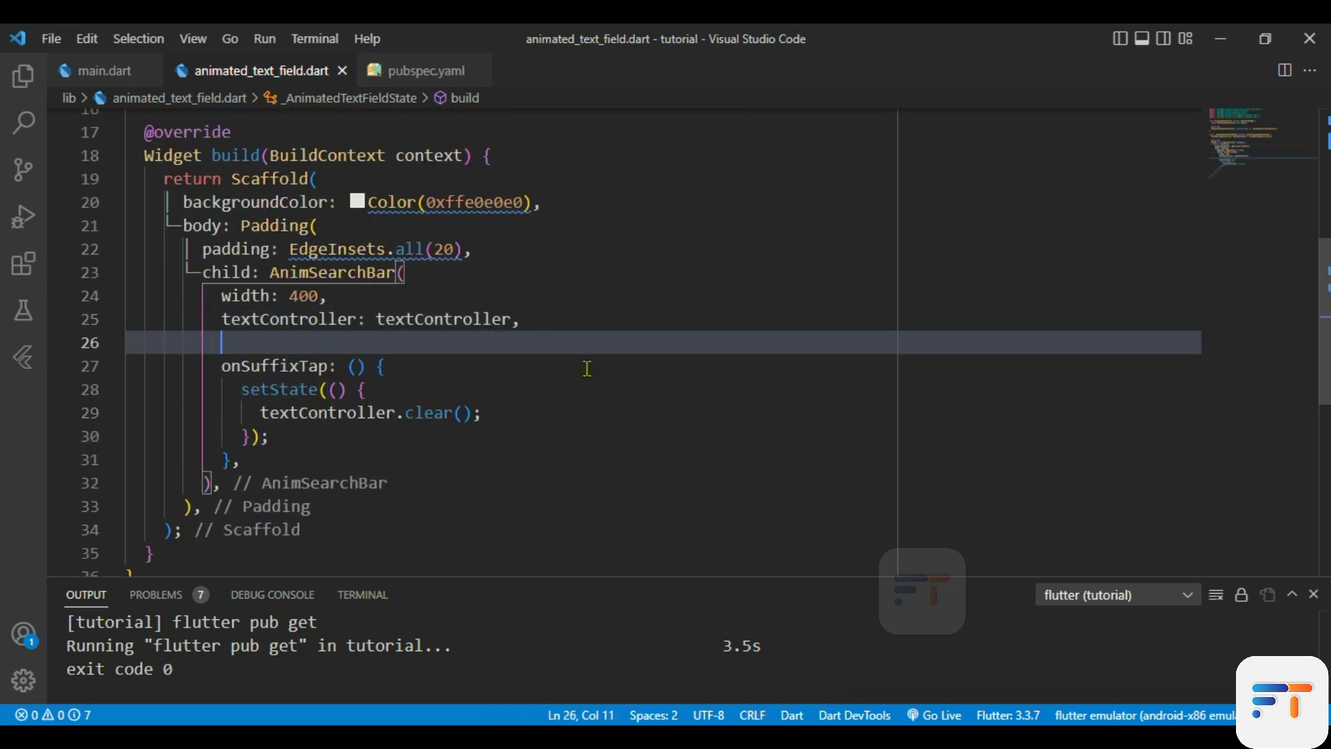
type("pre")
Set the AnimSearchBar prefixIcon to const Icon(Icons.search, color: Colors.deepPurple) and save.
key("Return")
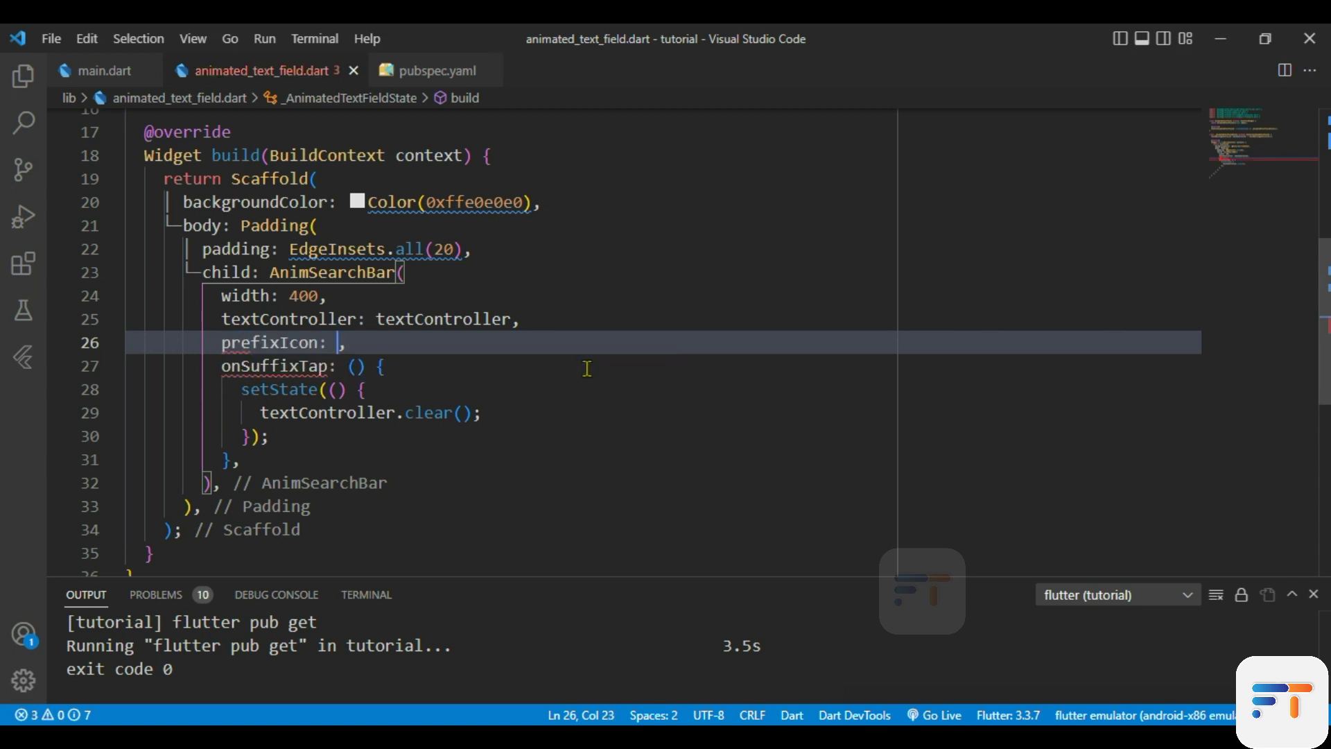
type("Icon")
key("Down")
key("Return")
key("BackSpace")
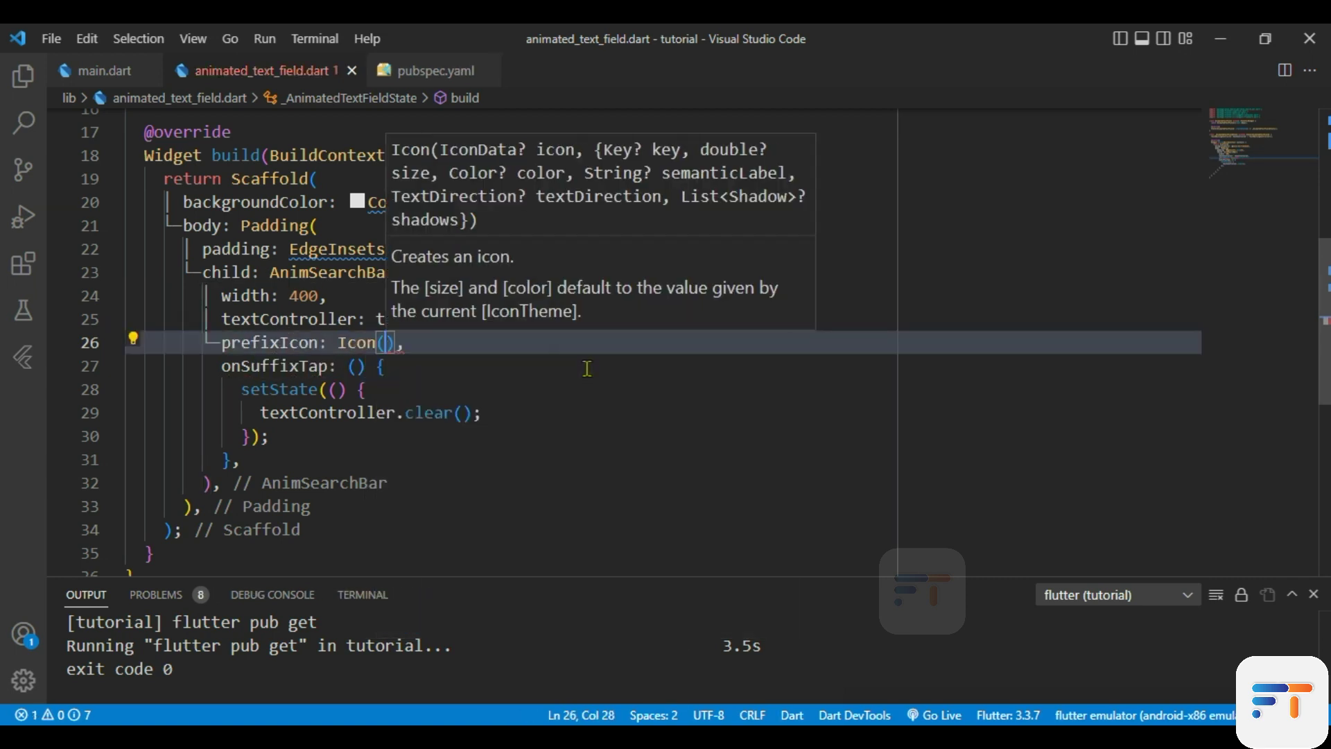
type("Icons.search")
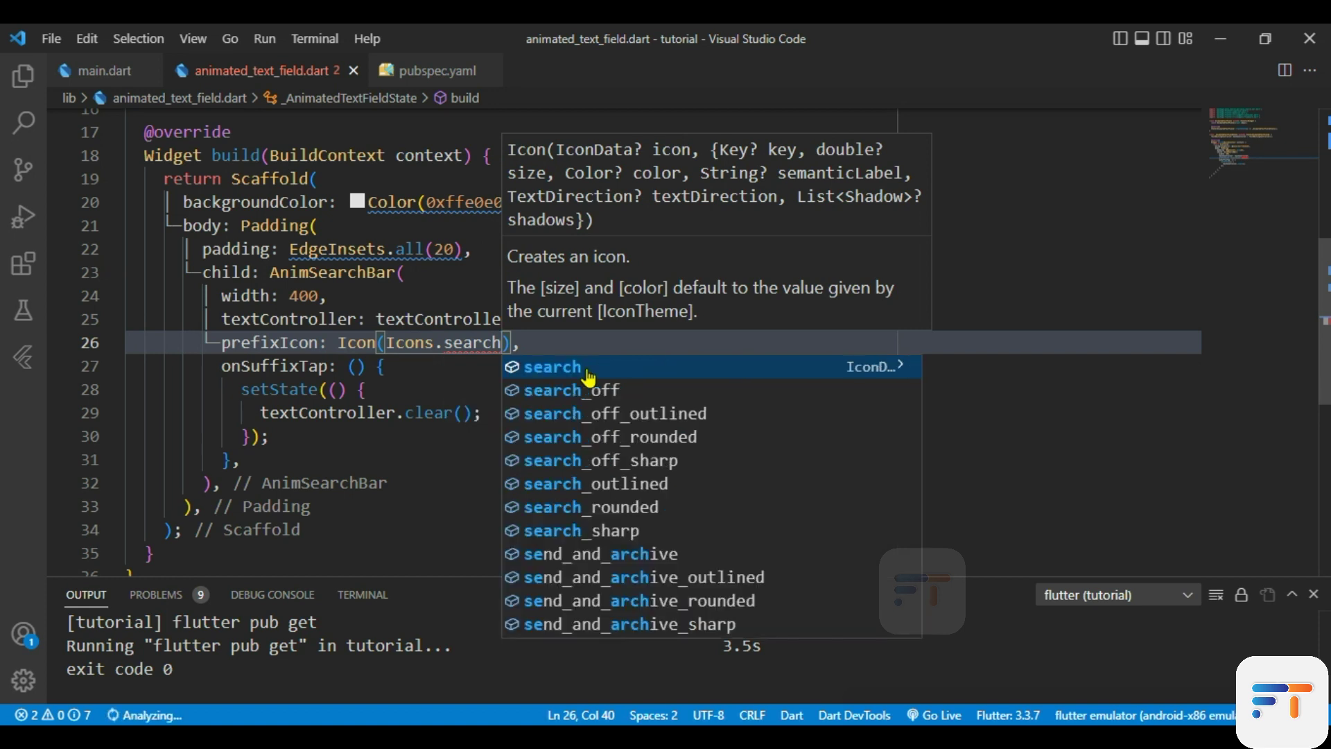
key("Escape")
key("Escape")
type(", co")
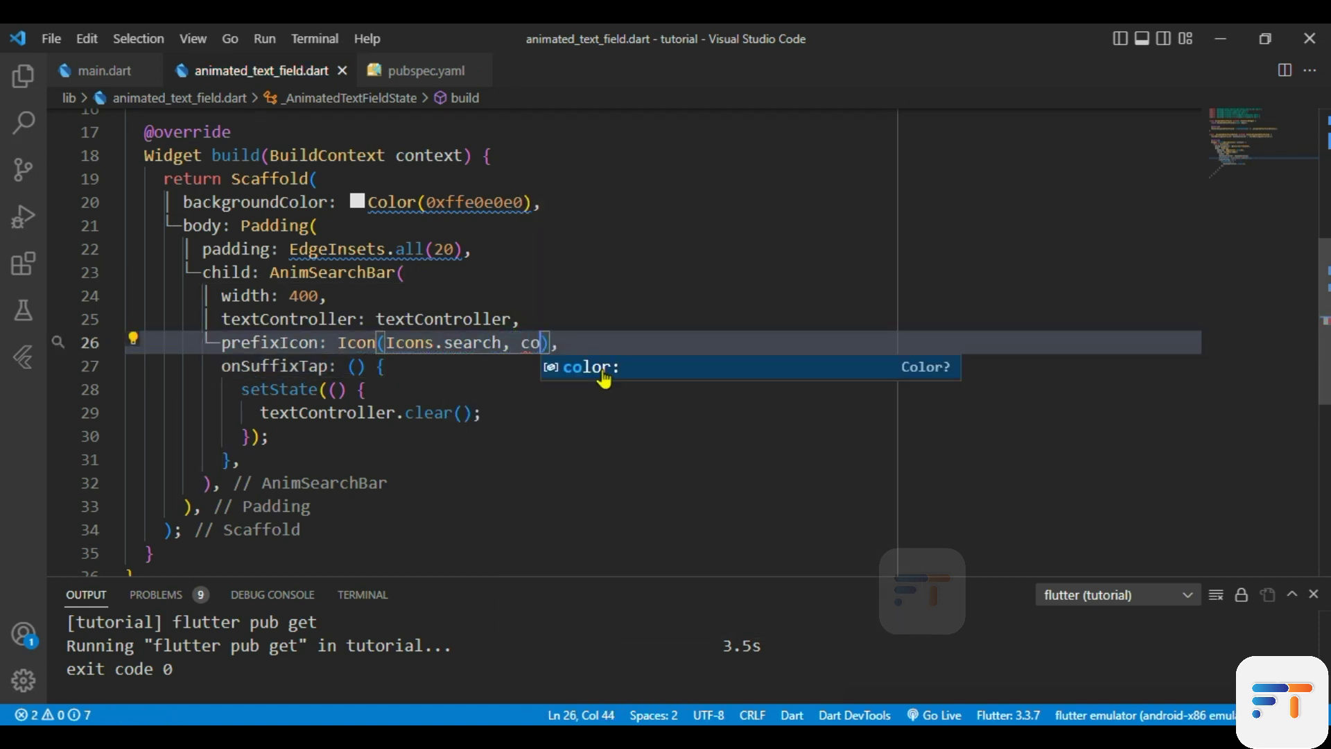
type("lor: Colors.dee,")
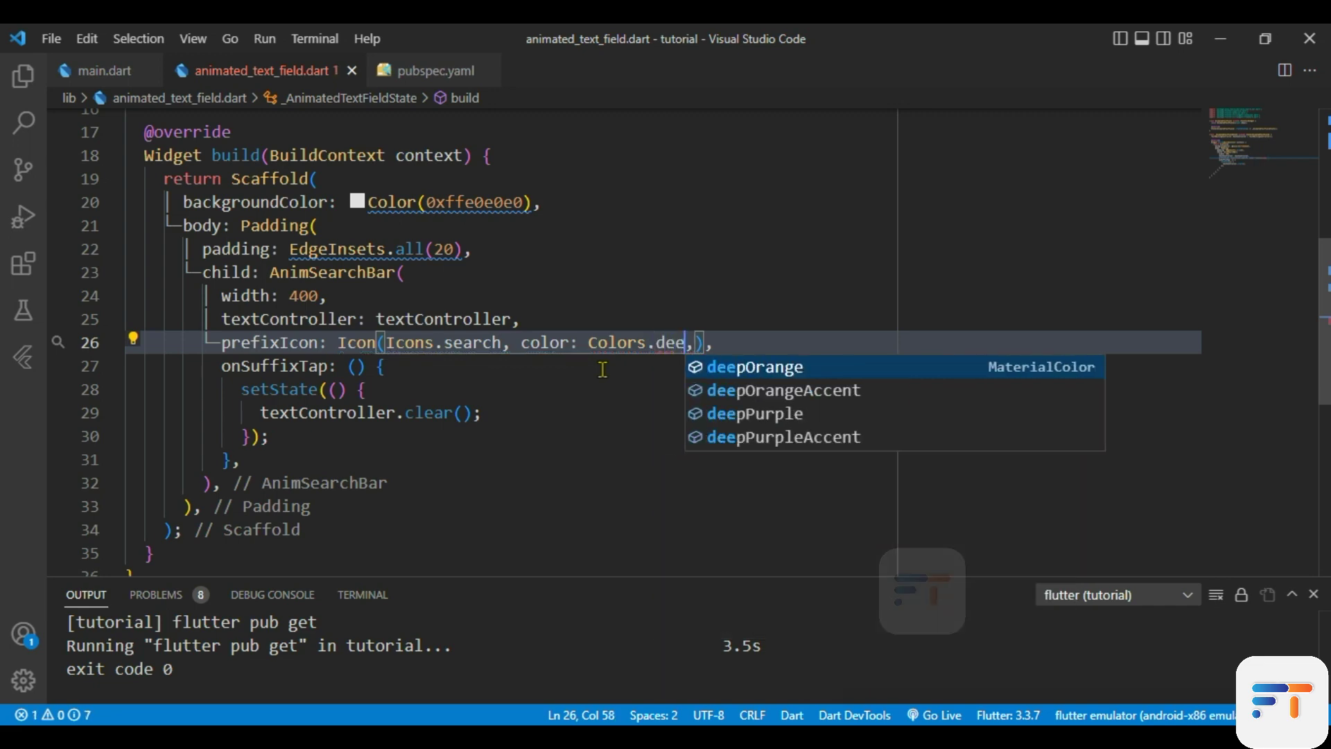
type("p")
key("Down")
key("Down")
key("Return")
key("ctrl+s")
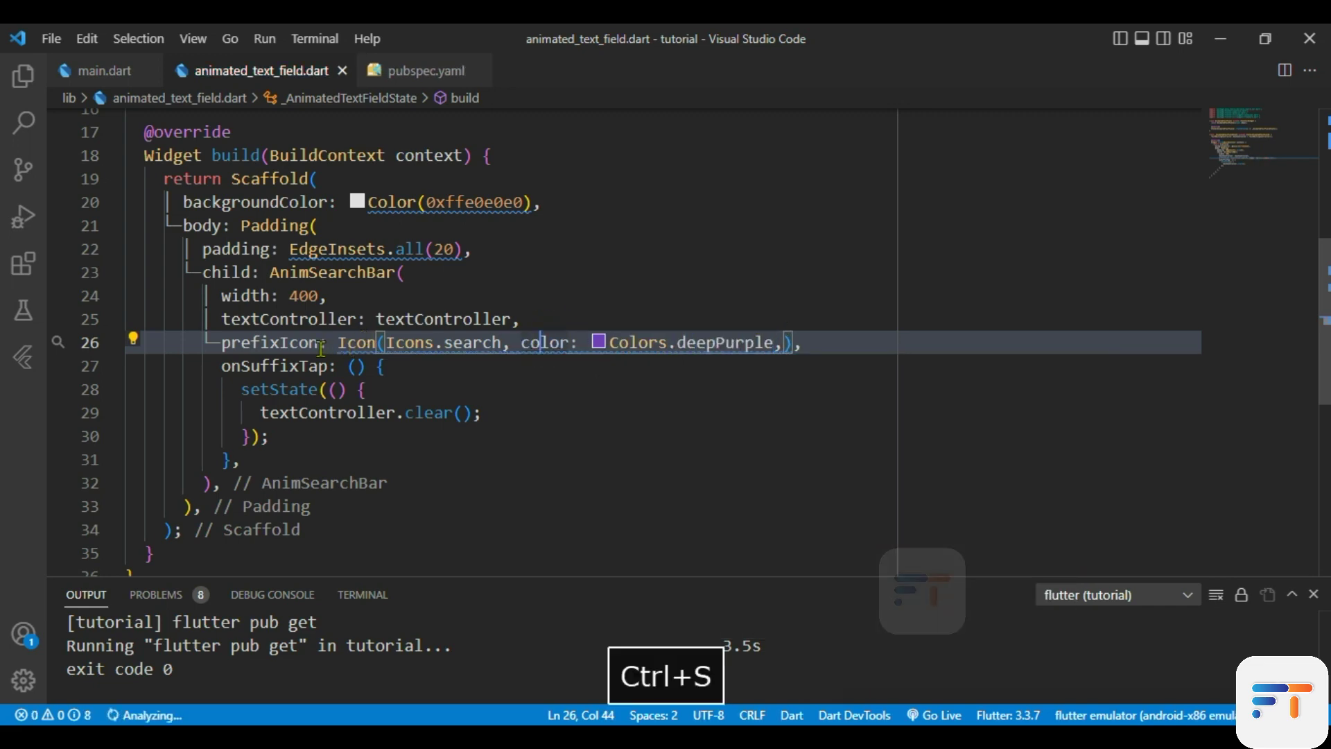
type("const Icon(")
left_click(489, 295)
scroll(448, 312, "down", 1)
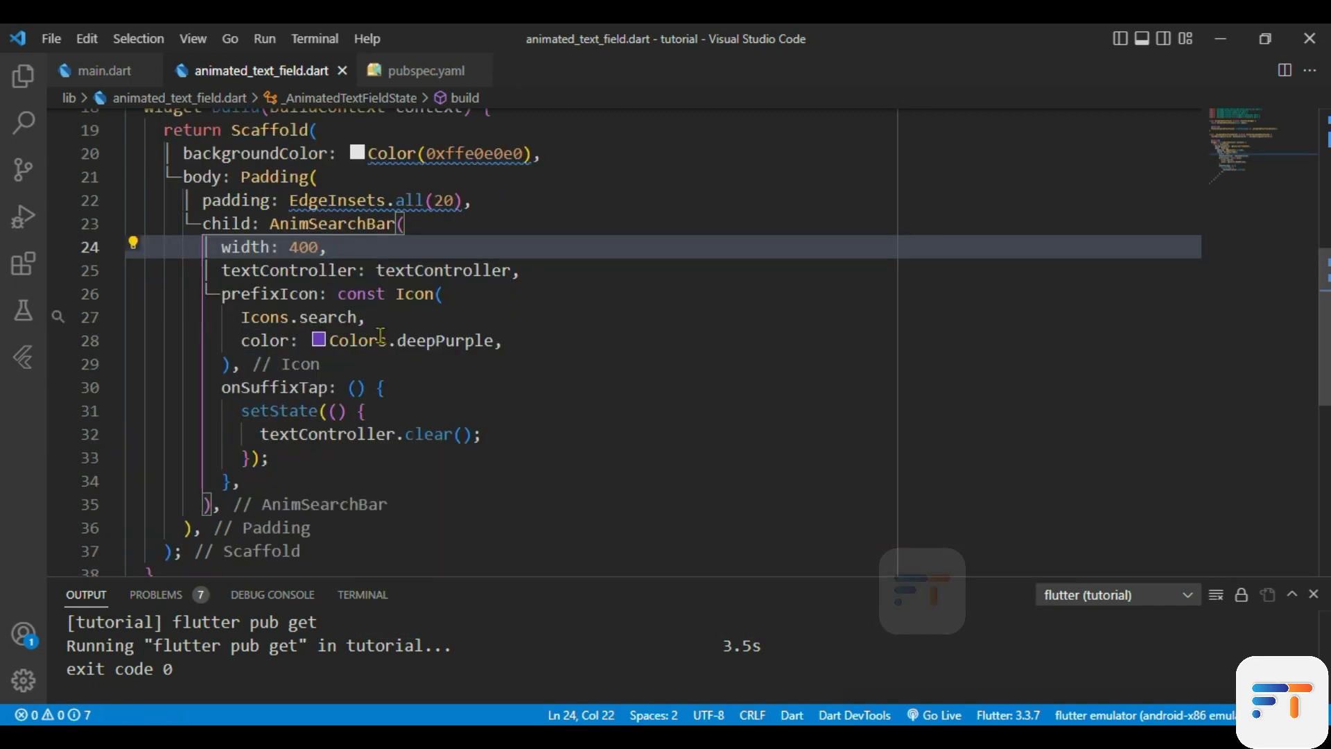
left_click(406, 364)
key("Return")
type("suf")
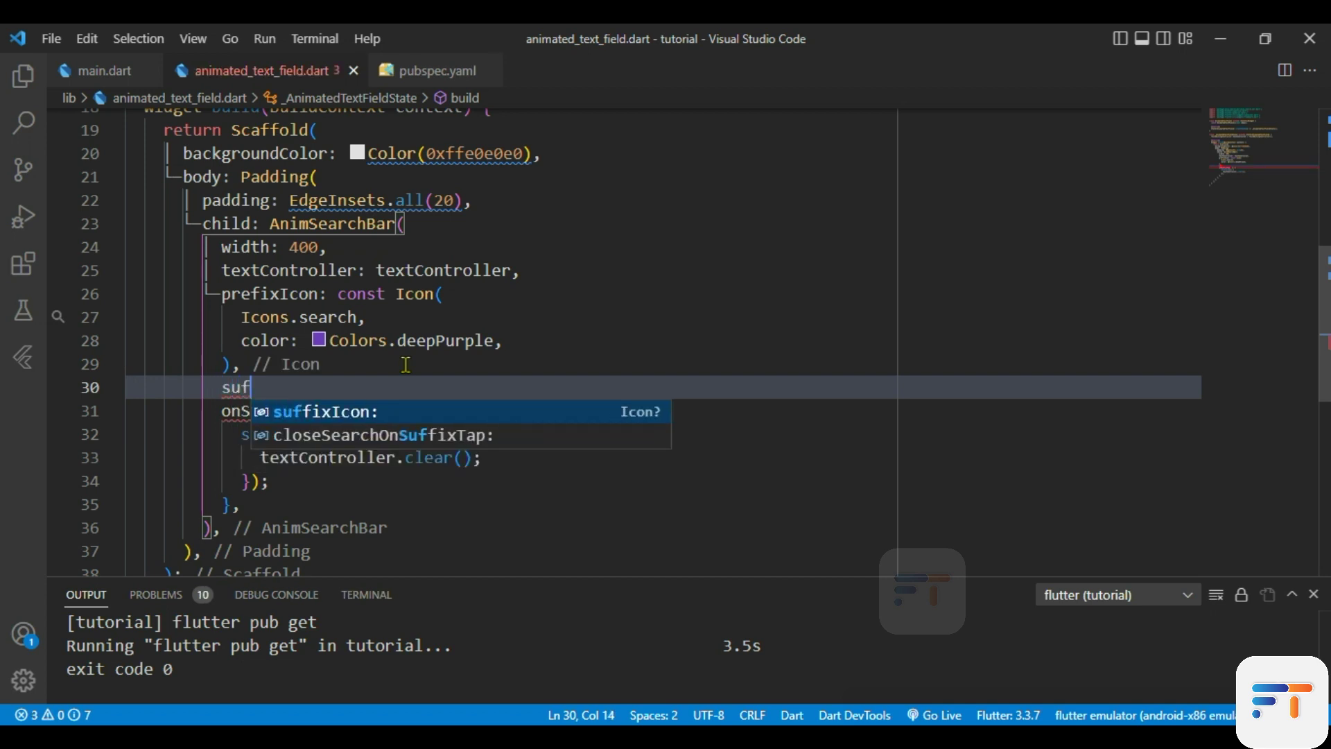
Set suffixIcon to const Icon(Icons.close_outlined, color: Colors.deepPurple) and save.
key("Return")
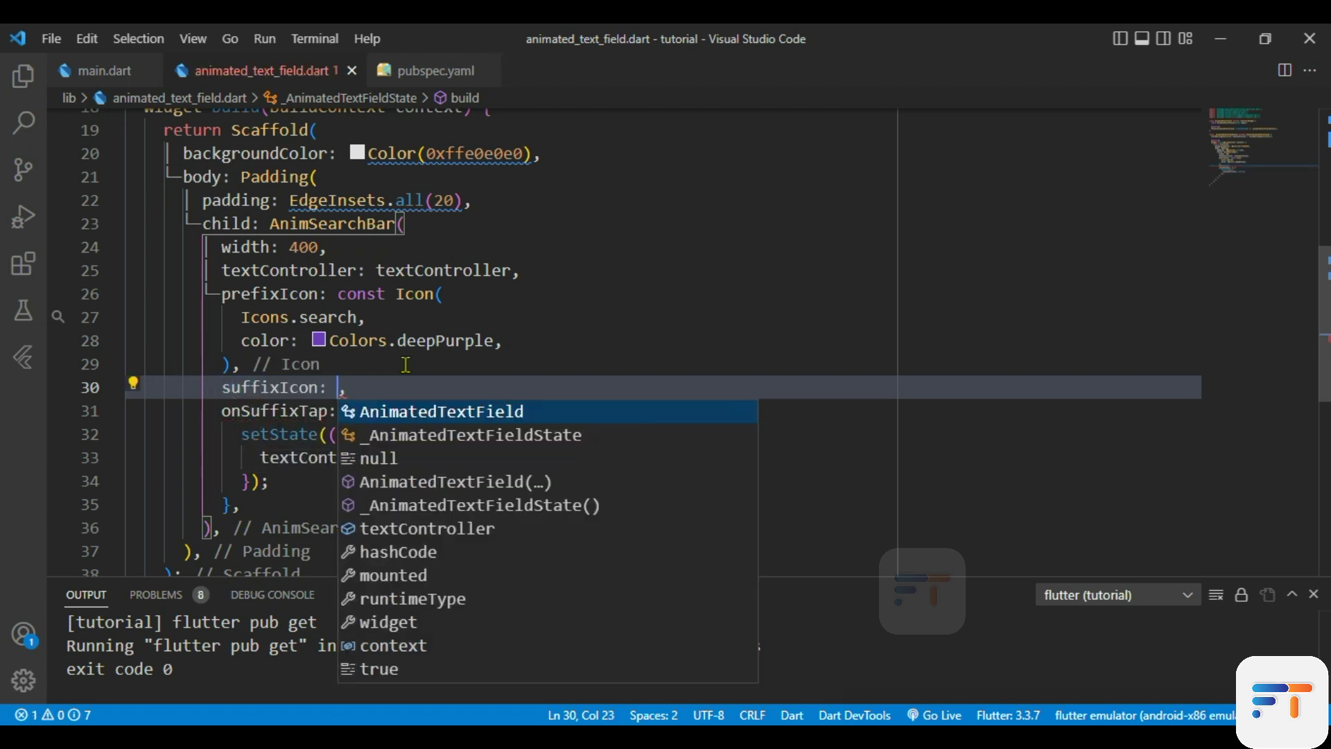
type("IO")
key("BackSpace")
key("BackSpace")
type("con")
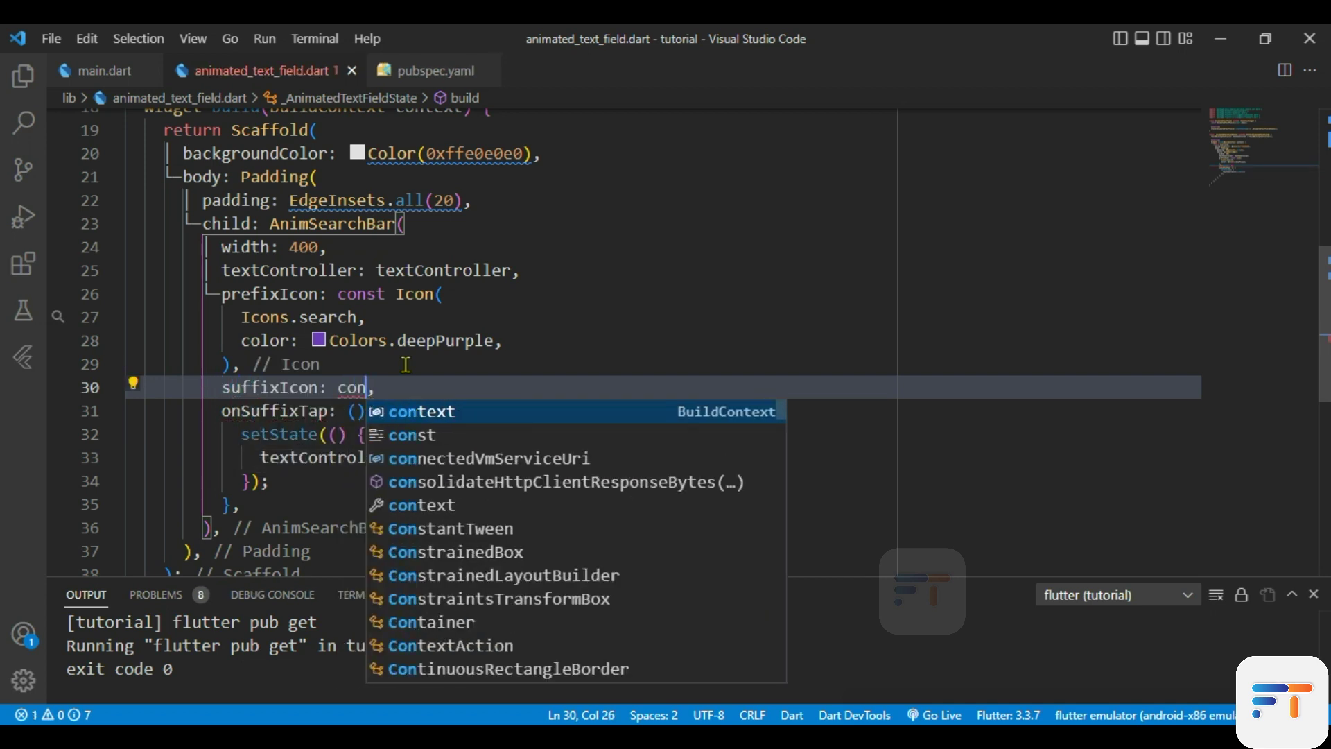
type("st Icon")
key("Return")
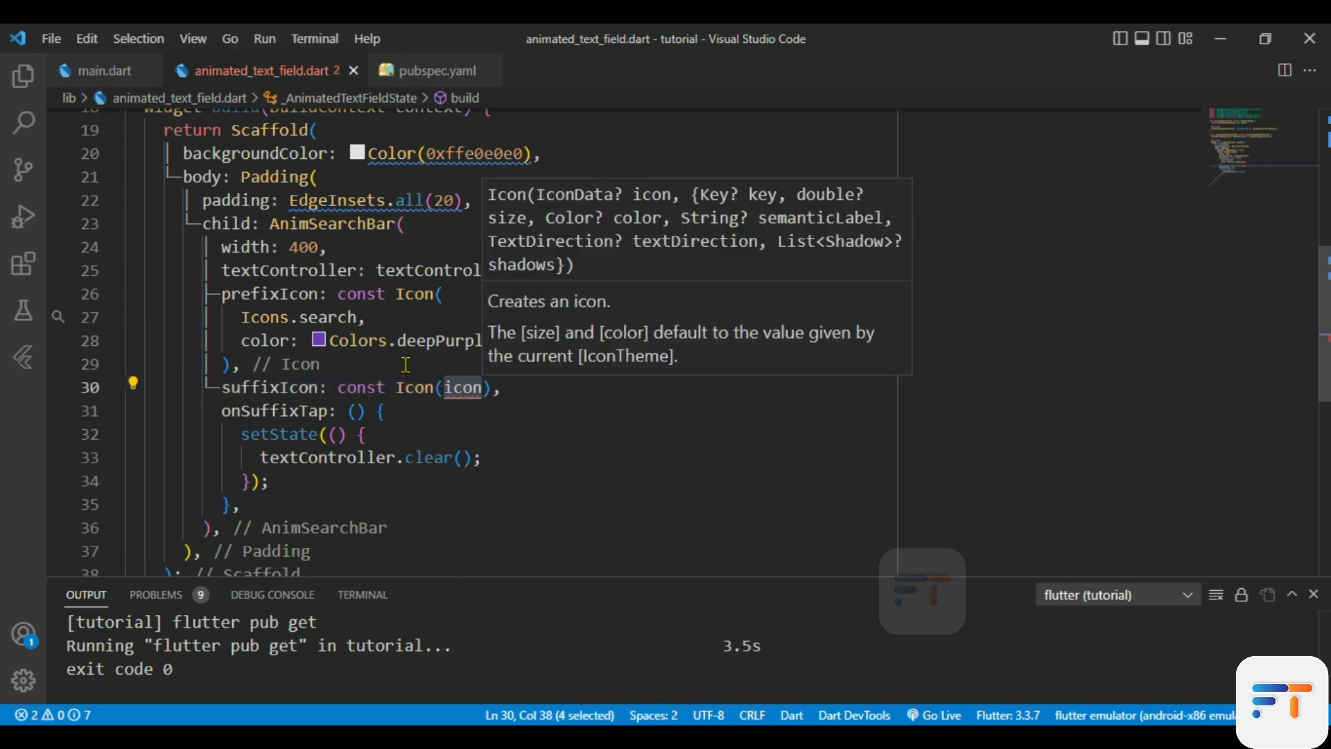
type("Icons.close_outlined, c")
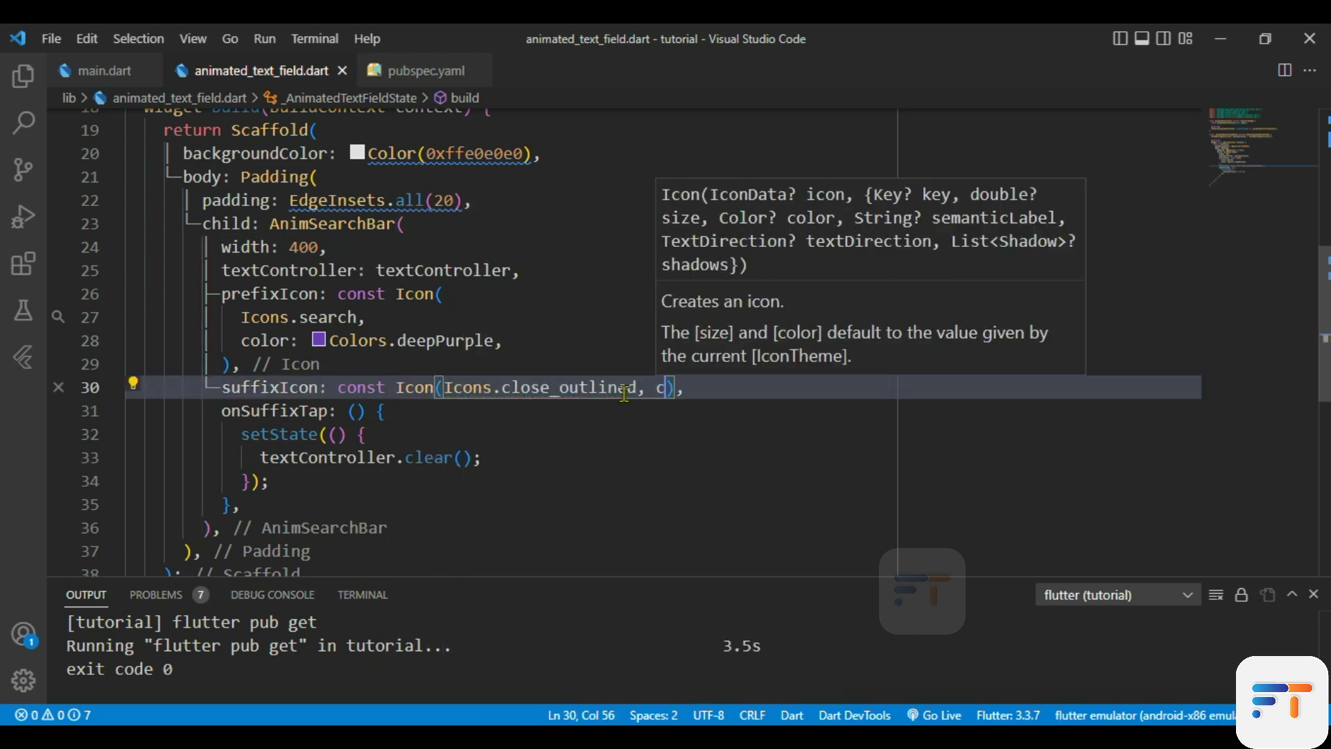
type("olor: Colors,")
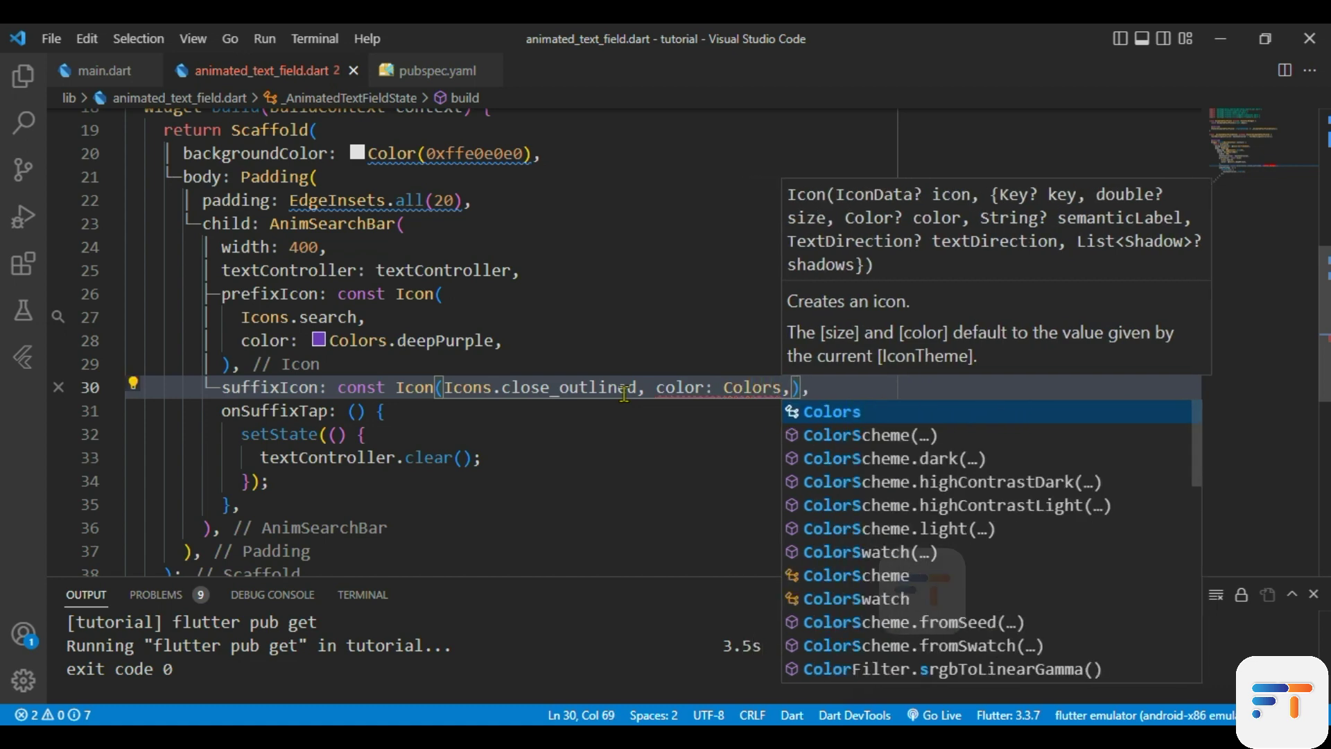
type(".,")
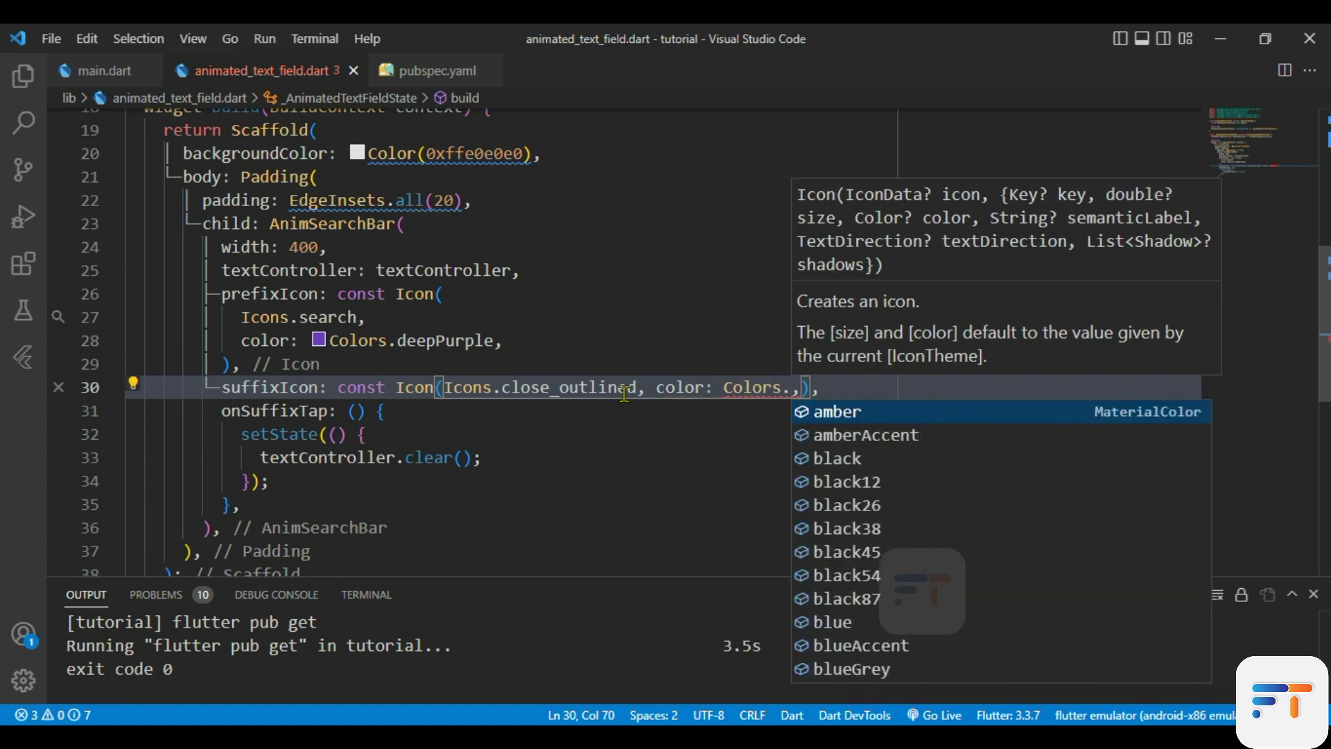
type("deep")
key("Down")
key("Down")
key("Return")
key("ctrl+s")
left_click(711, 357)
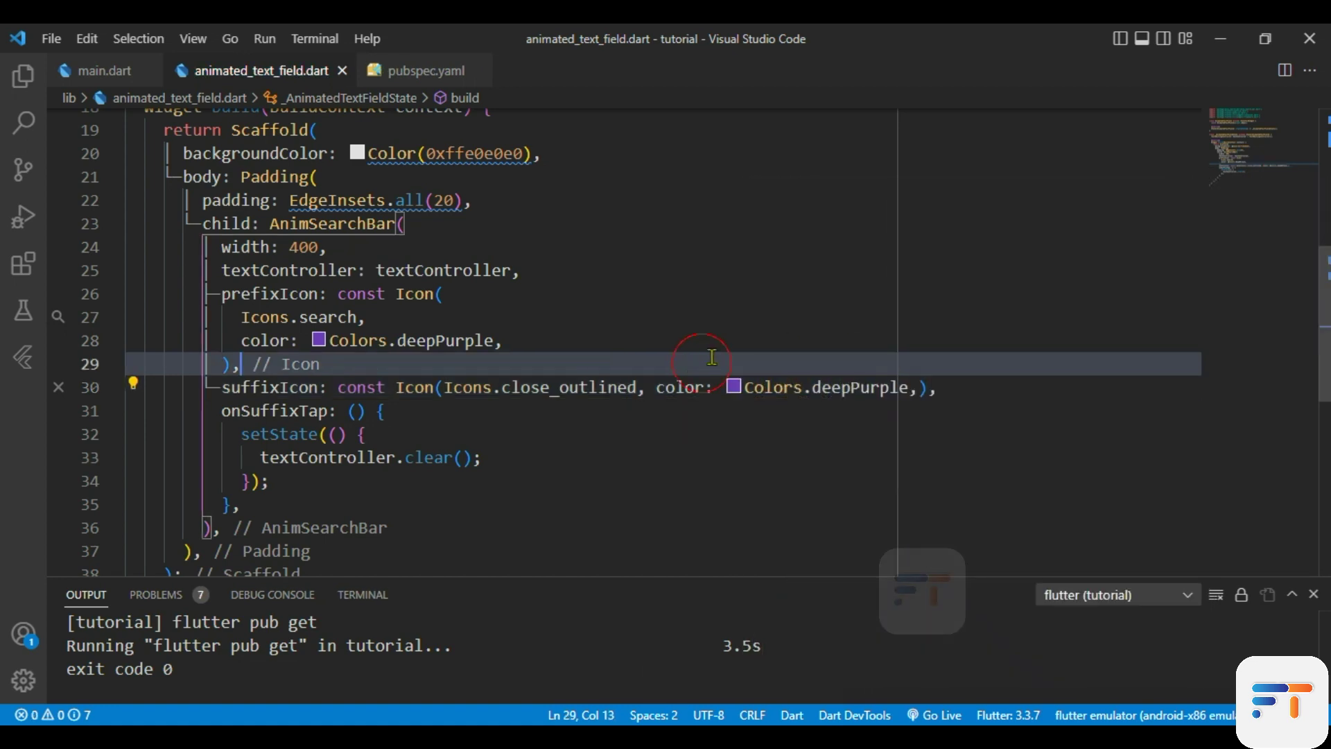
key("ctrl+s")
scroll(490, 354, "up", 6)
Set main.dart's home to const AnimatedTextField(), import animated_text_field.dart via Quick Fix, and save.
double_click(264, 260)
key("ctrl+c")
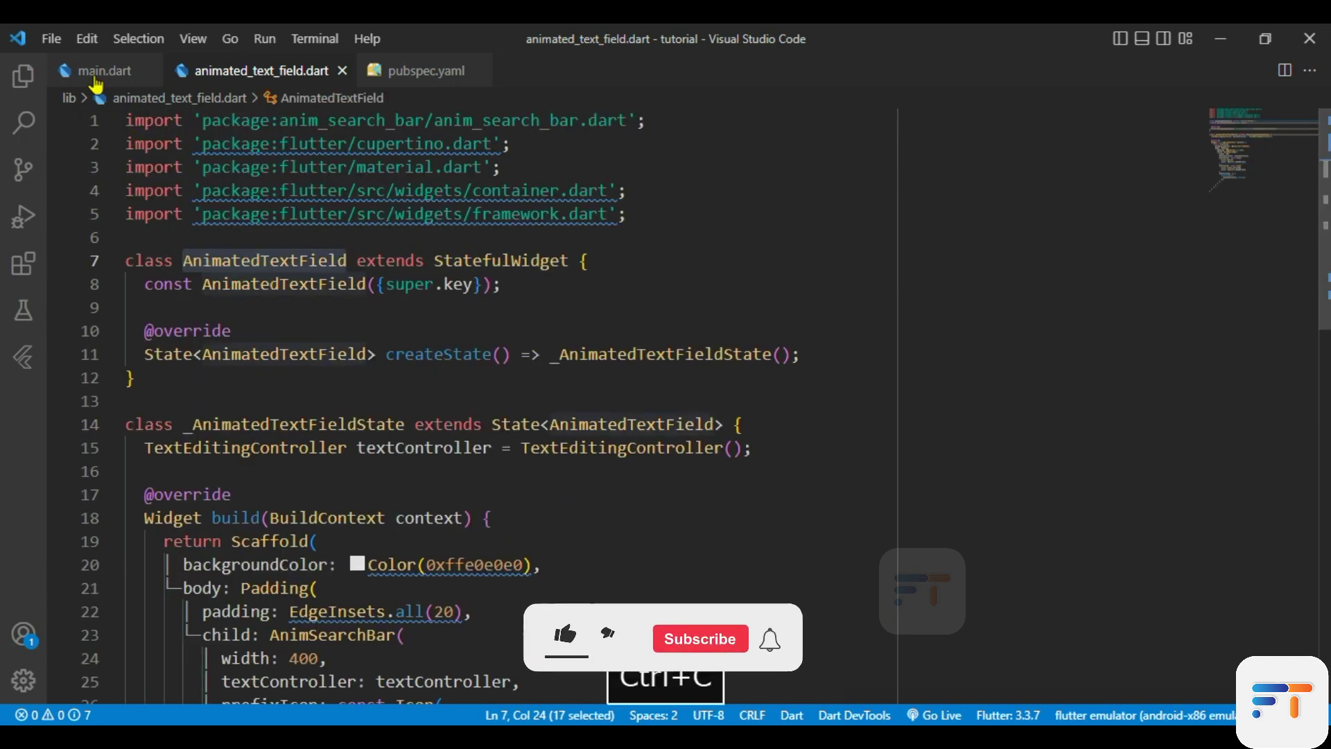
left_click(96, 71)
double_click(255, 515)
key("ctrl+v")
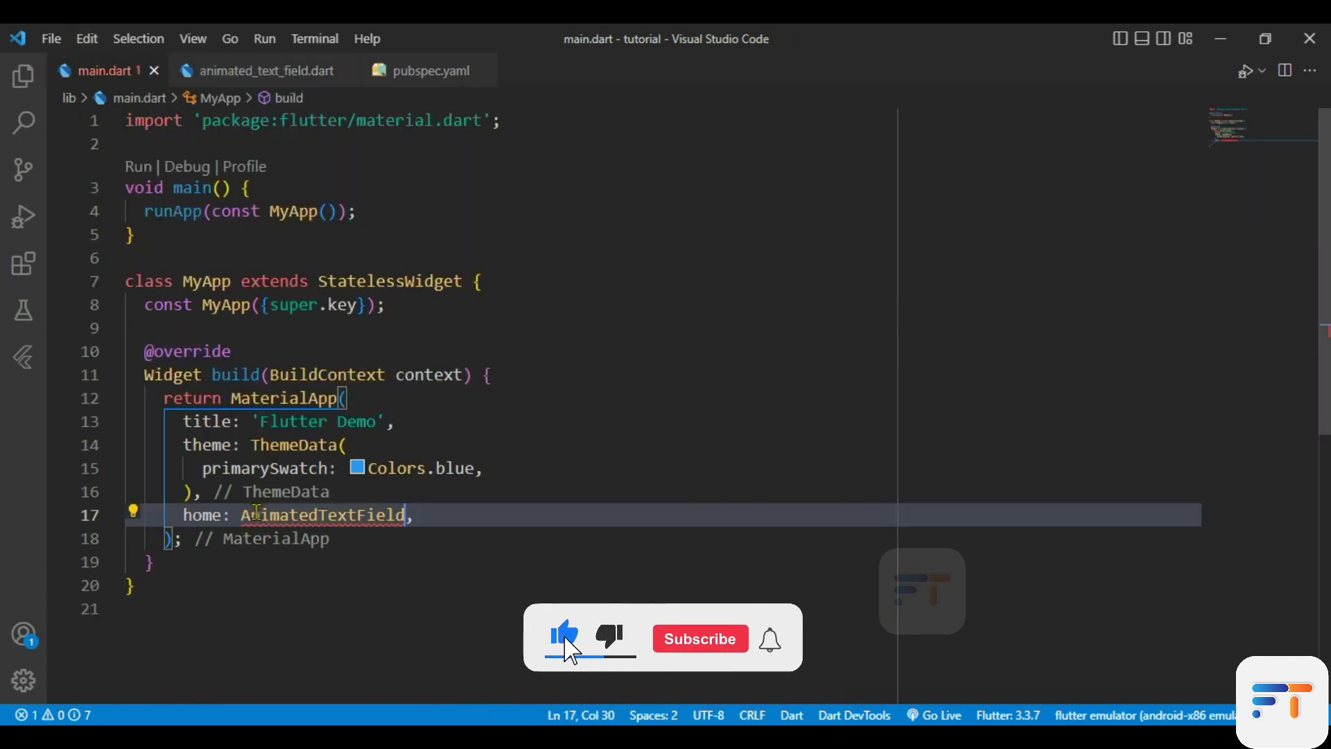
left_click(326, 515)
key("ctrl+period")
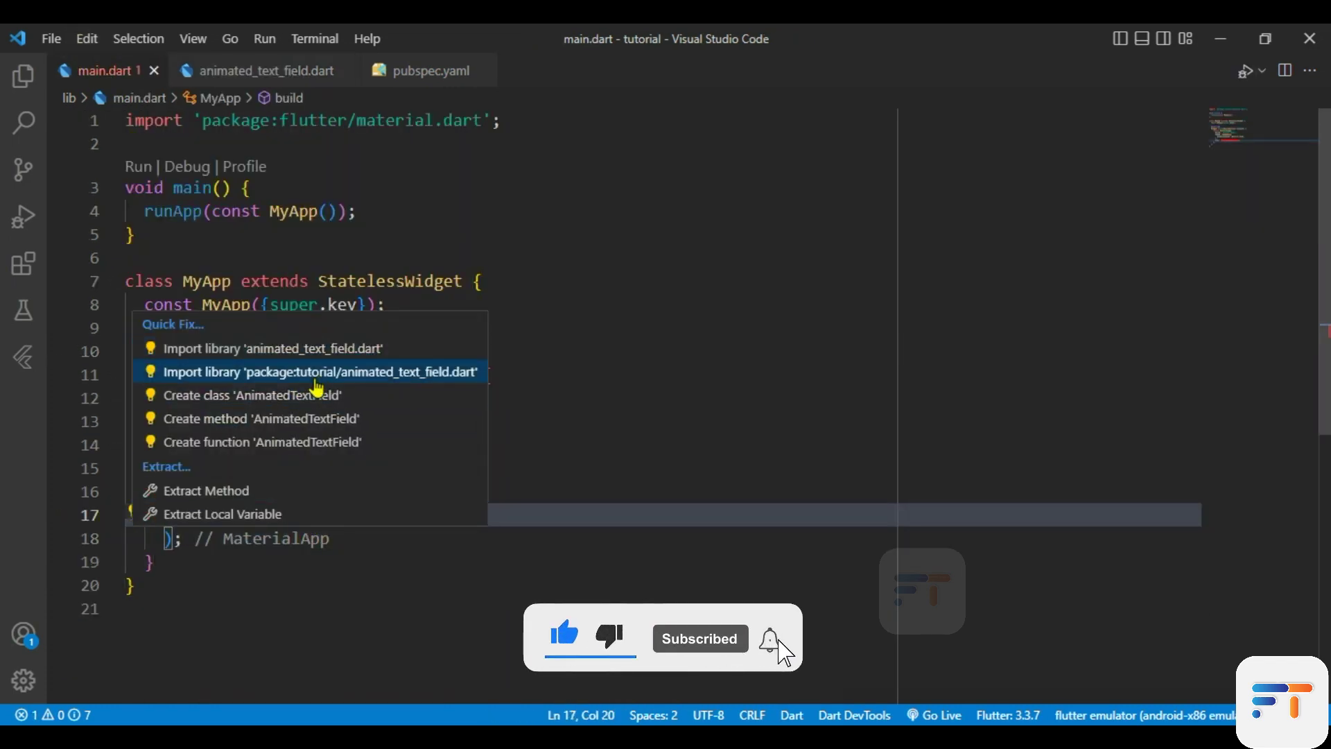
left_click(316, 374)
key("ctrl+s")
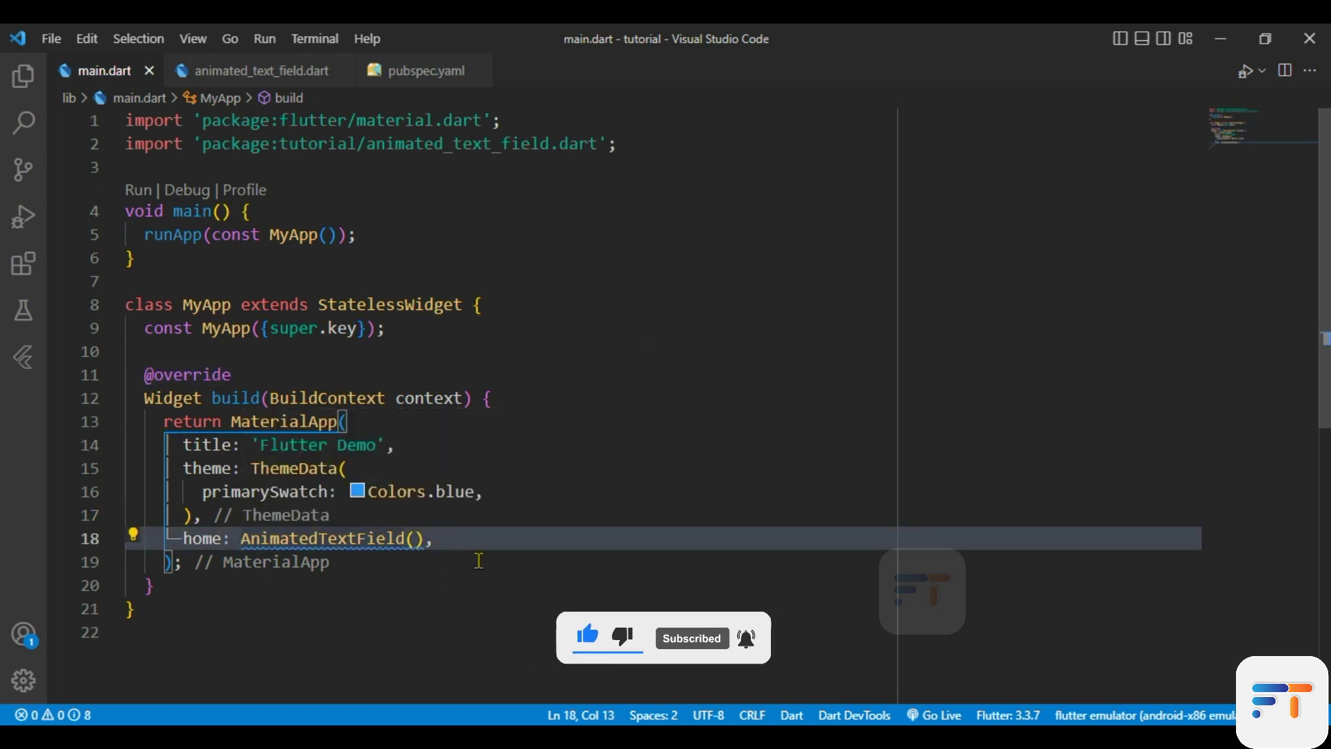
type("const")
key("ctrl+s")
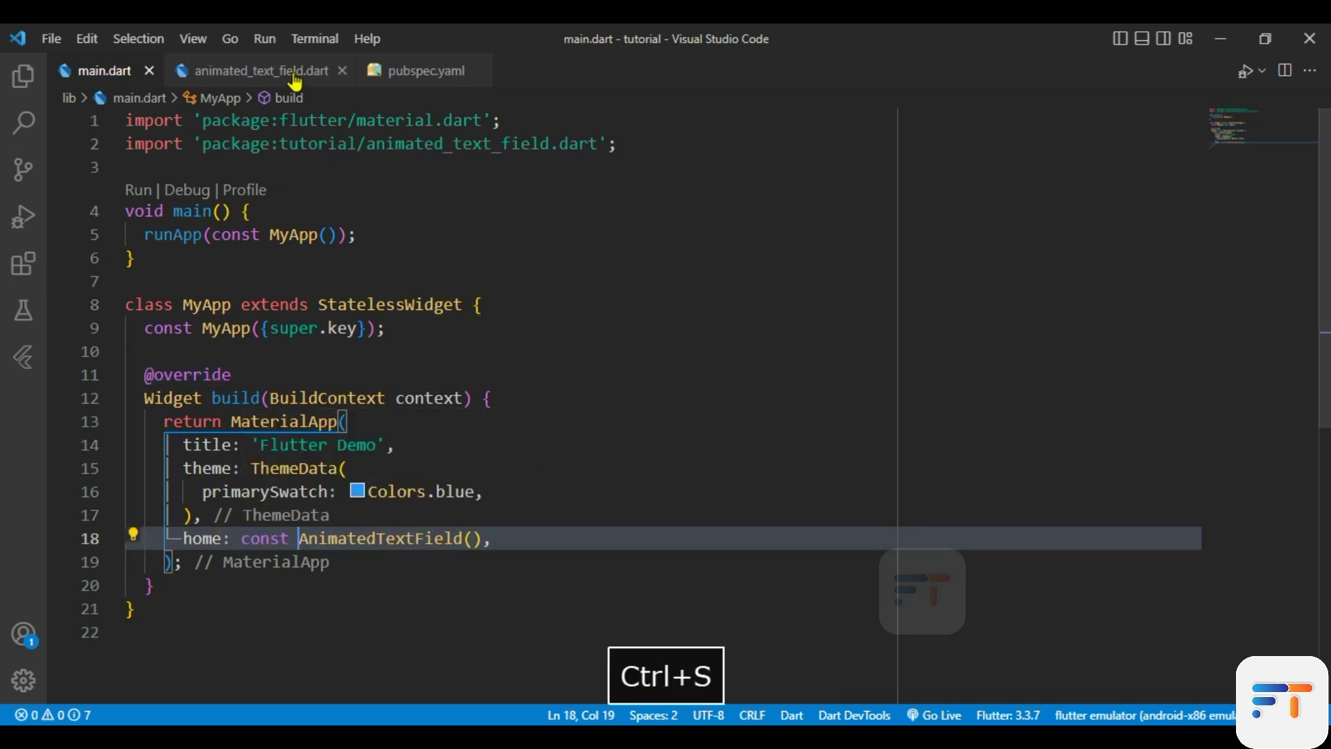
Switch back to animated_text_field.dart and launch the Flutter app with Ctrl+F5.
left_click(294, 73)
left_click(891, 376)
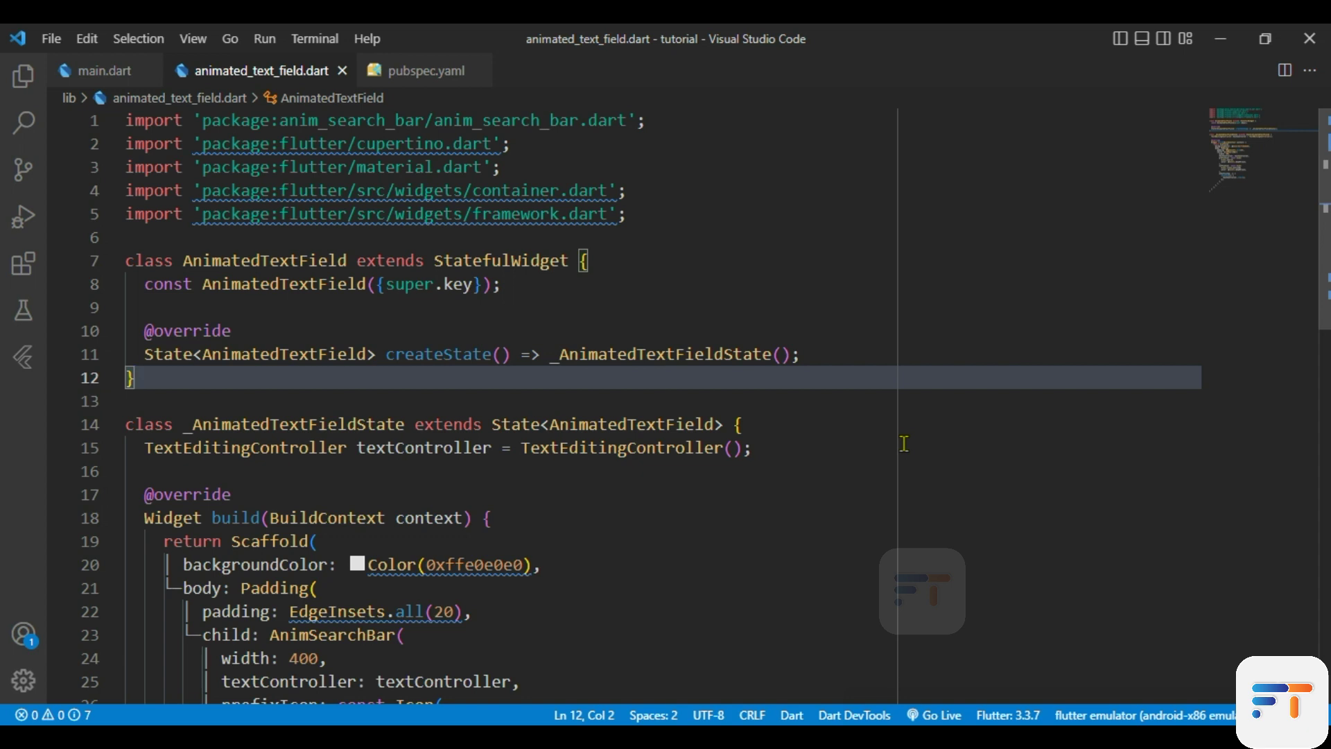
left_click(833, 316)
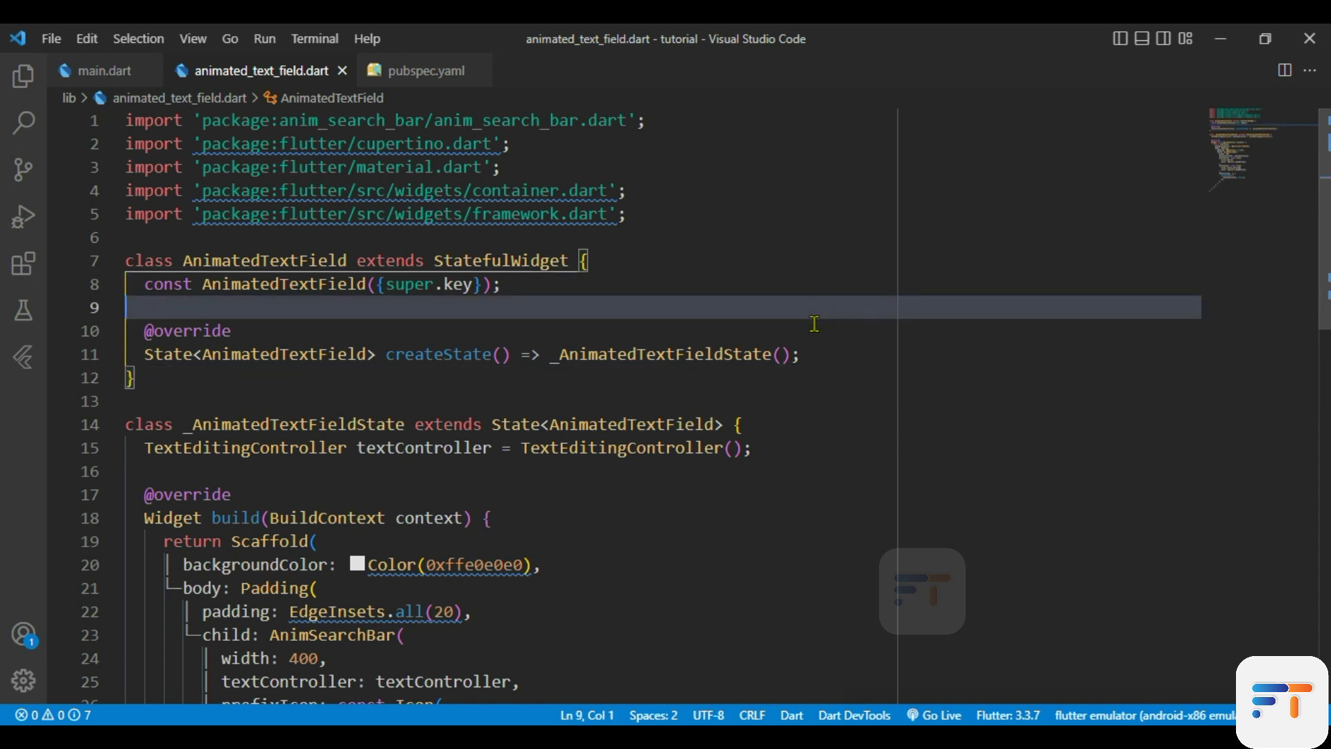
key("ctrl+F5")
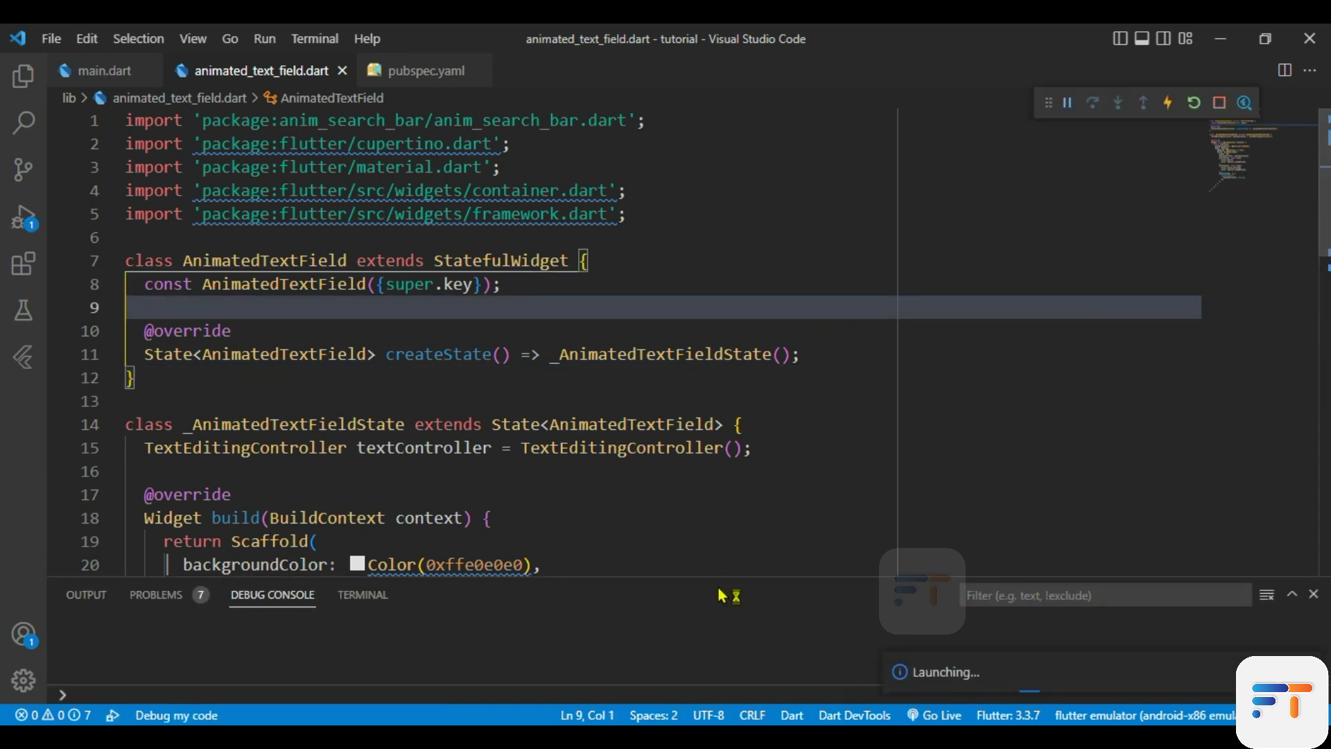
Dismiss the emulator's not-responding warning and place the emulator beside the shrunken editor window.
left_click(832, 401)
scroll(867, 327, "down", 6)
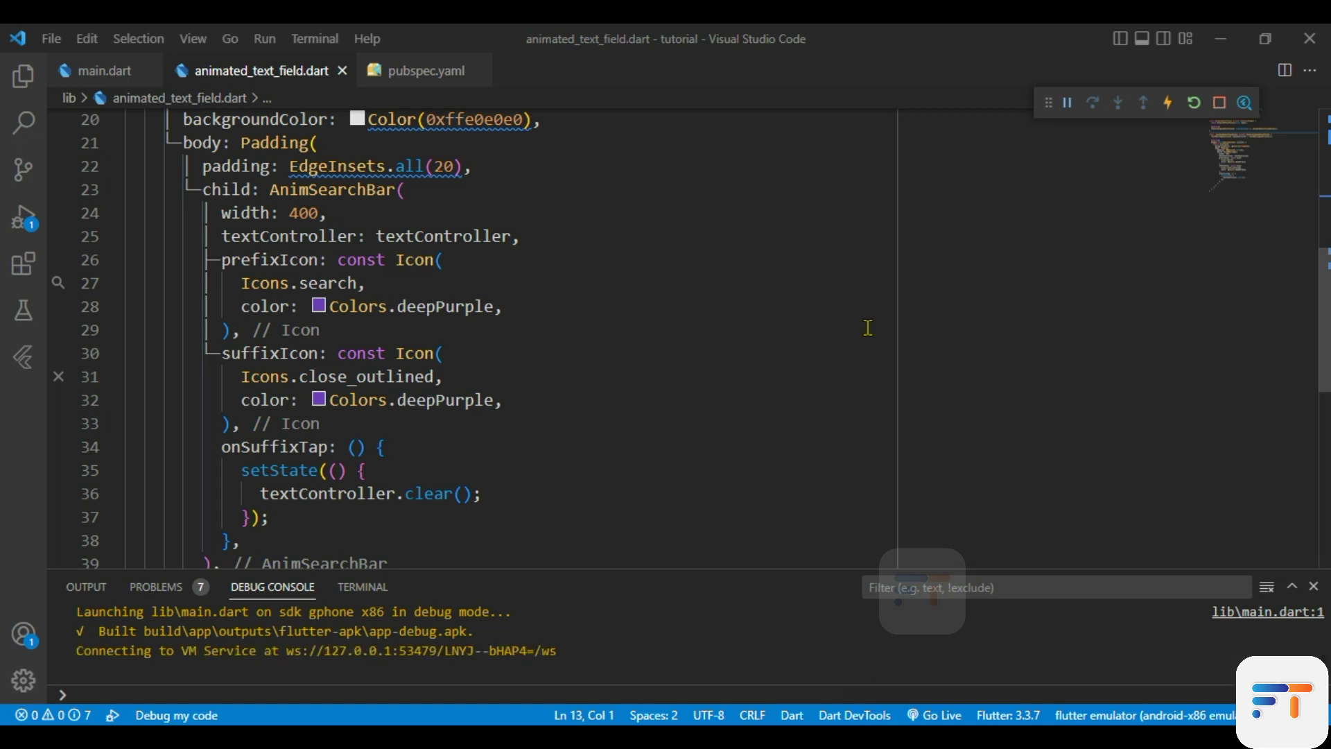
left_click(1006, 454)
left_click_drag(1144, 148, 1169, 137)
scroll(357, 291, "up", 4)
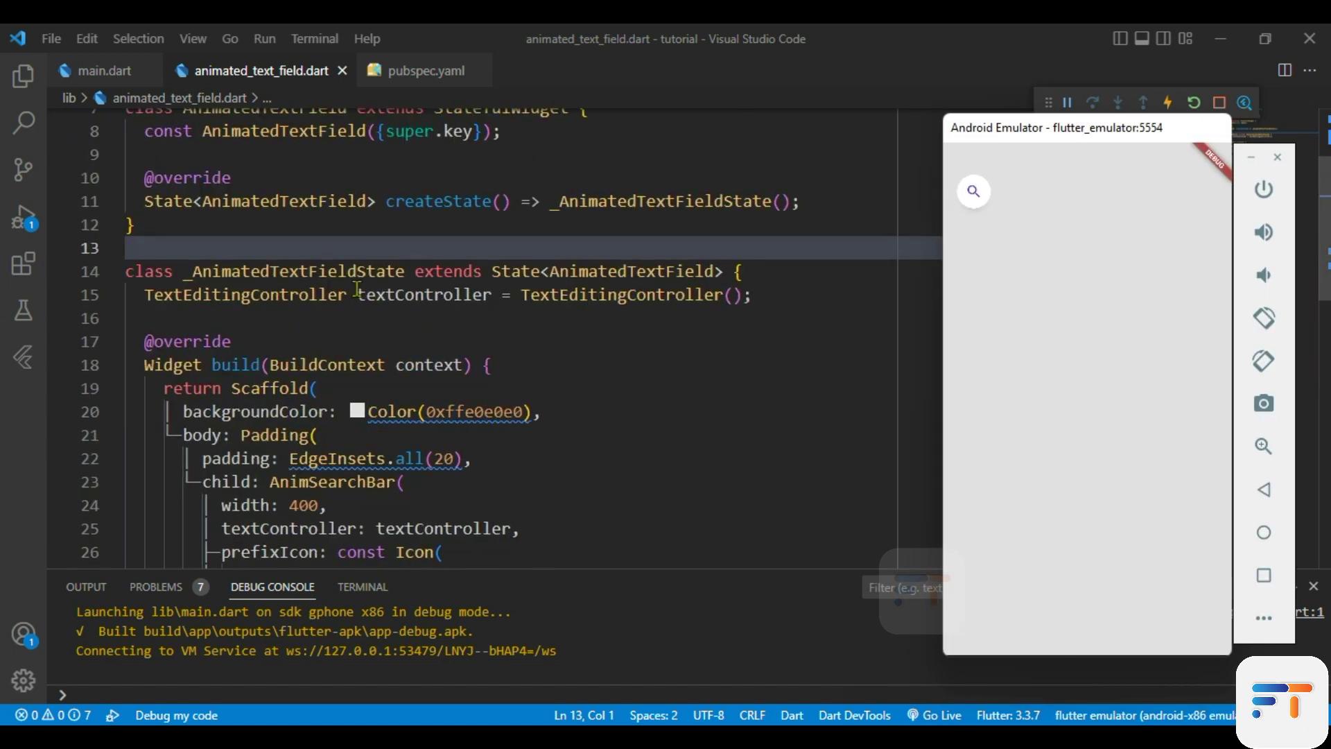
key("super+Down")
left_click_drag(1041, 133, 1139, 82)
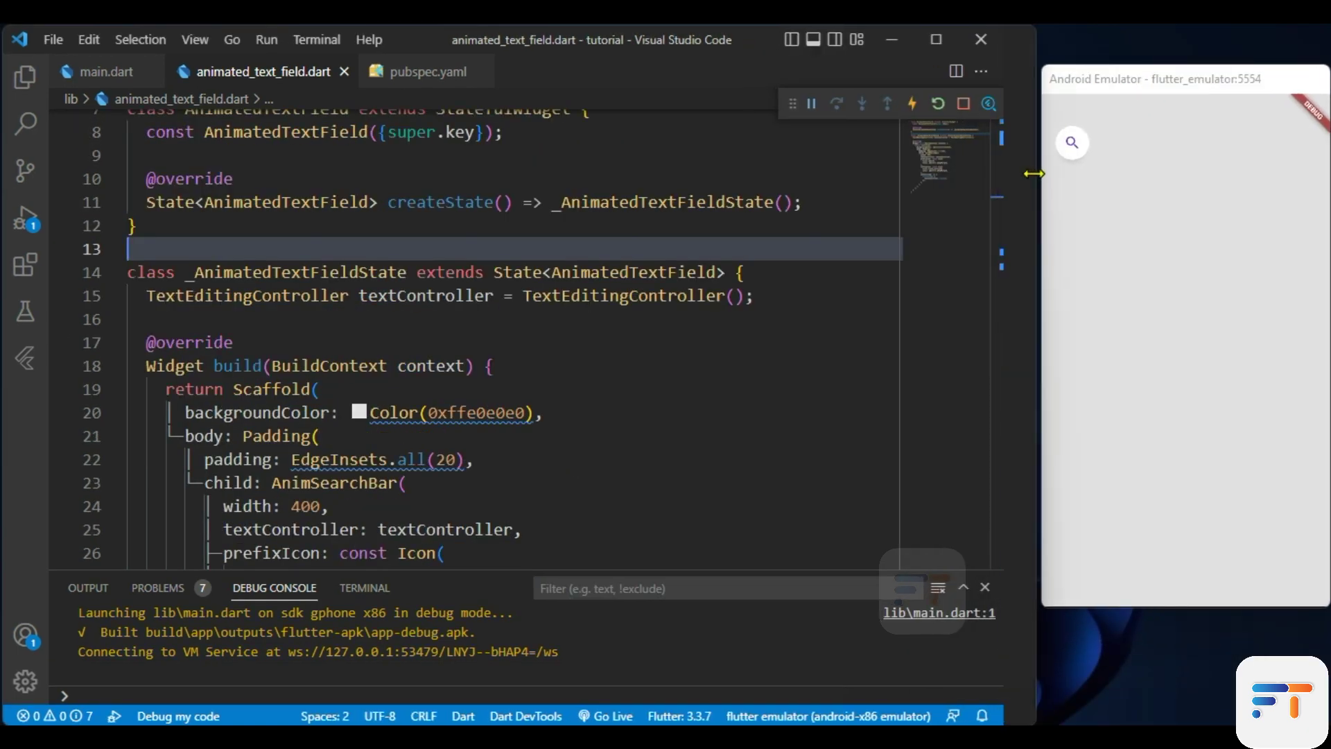
Add debugShowCheckedModeBanner: false to MaterialApp in main.dart and save to hot reload.
left_click(108, 70)
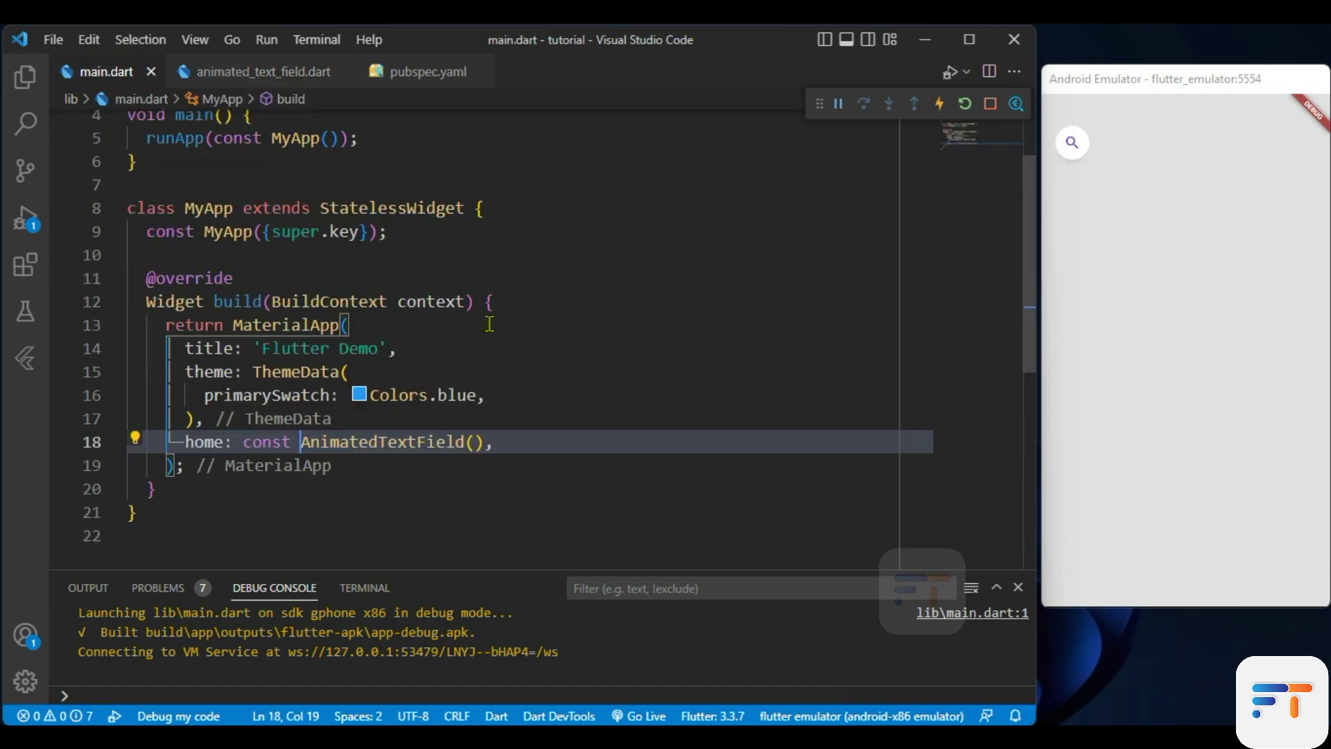
scroll(541, 396, "down", 2)
left_click_drag(661, 568, 658, 630)
scroll(624, 468, "up", 2)
type("e")
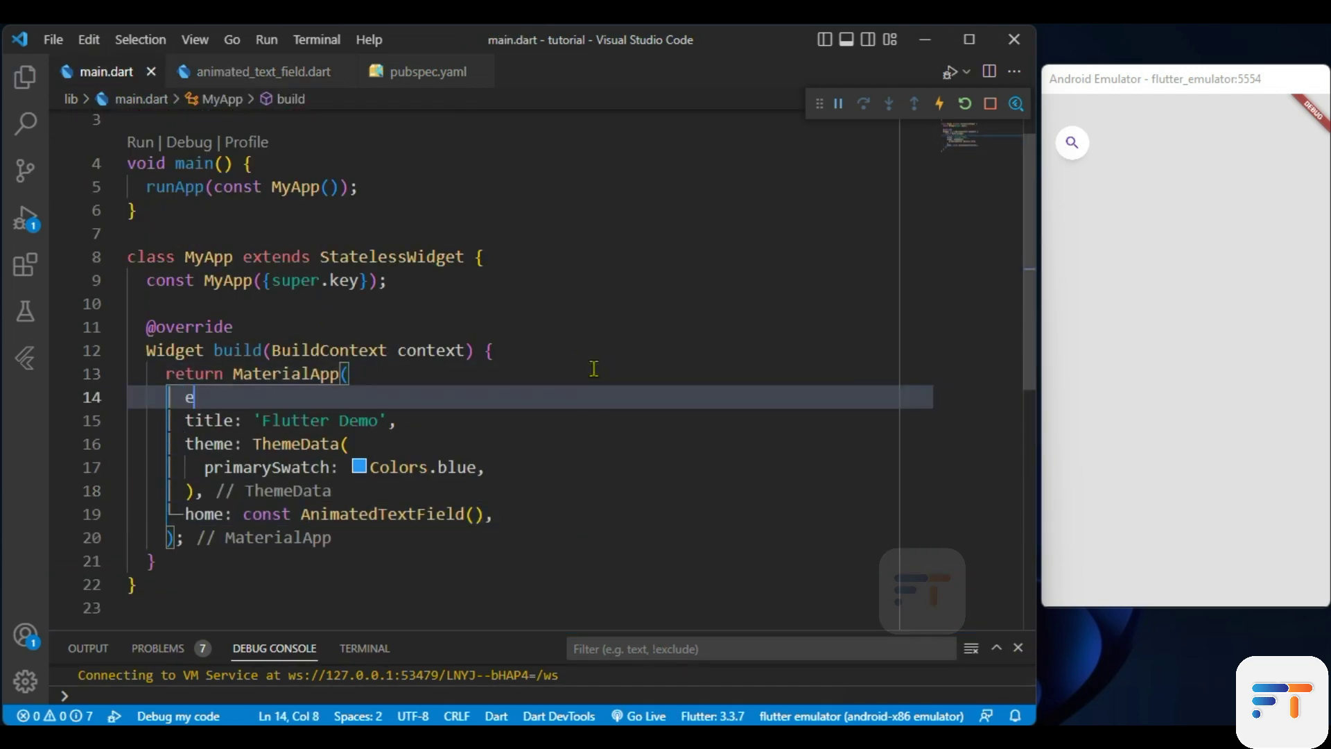
type("d")
key("Return")
type("false,")
key("ctrl+s")
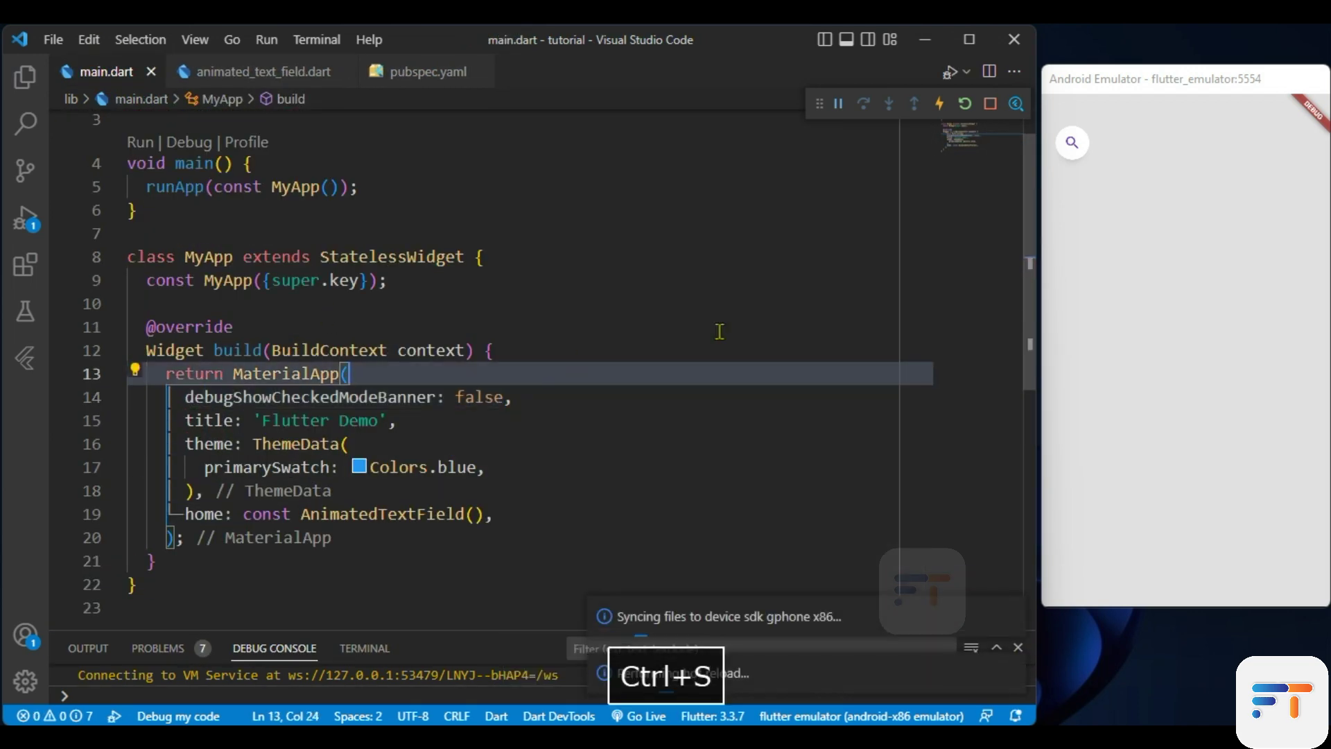
Cut the unused cupertino, container and framework imports from animated_text_field.dart, then expand the app's search bar.
left_click(340, 79)
scroll(545, 511, "up", 5)
left_click(625, 145)
key("ctrl+x")
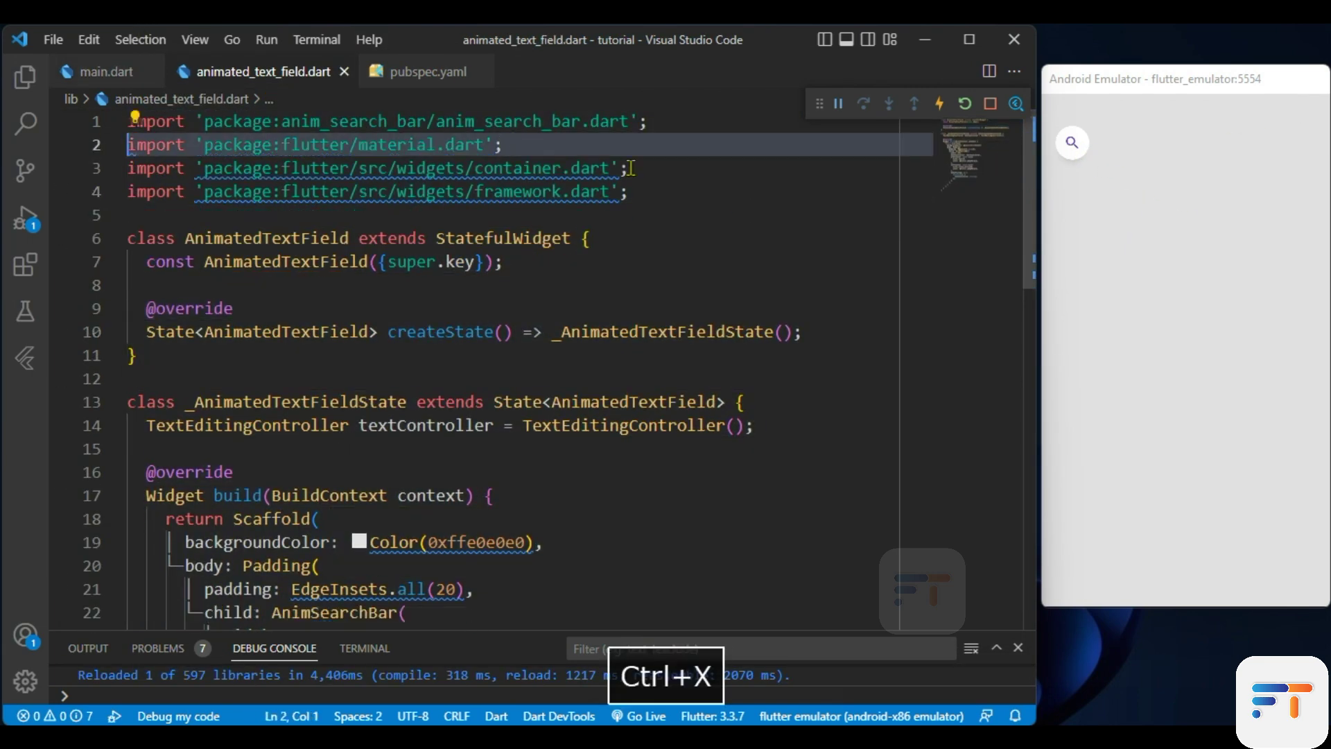
left_click(631, 168)
key("ctrl+x")
key("ctrl+x")
left_click(745, 354)
scroll(532, 506, "down", 1)
scroll(259, 414, "down", 2)
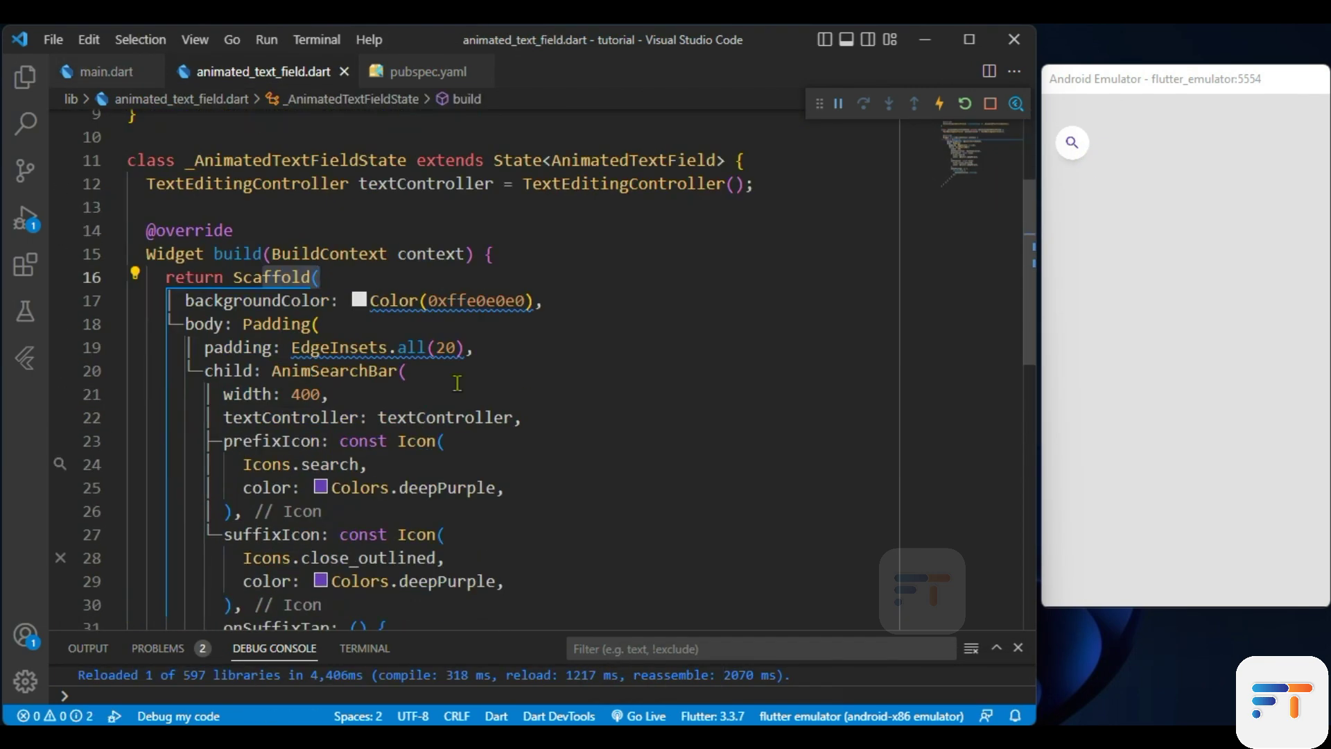
left_click(272, 464)
left_click(1076, 151)
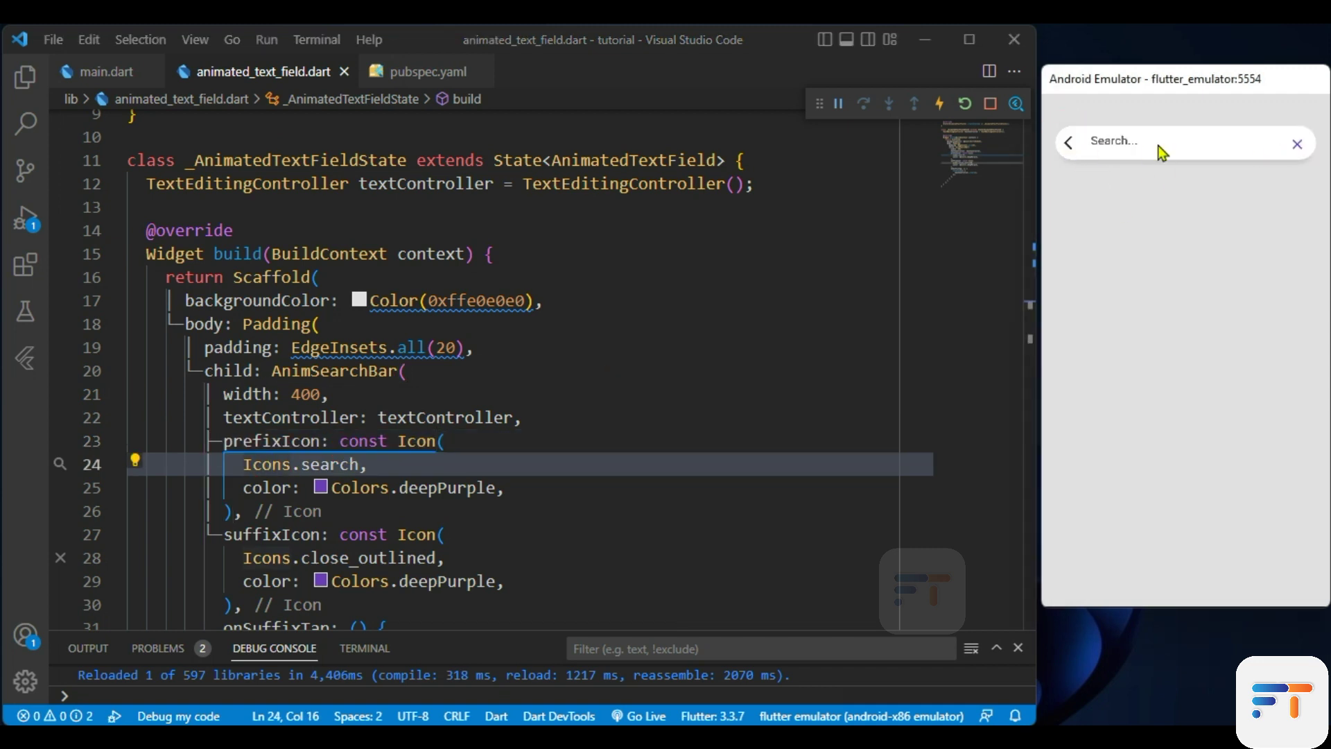
left_click(1071, 149)
left_click(1071, 148)
left_click(1074, 151)
left_click(1145, 151)
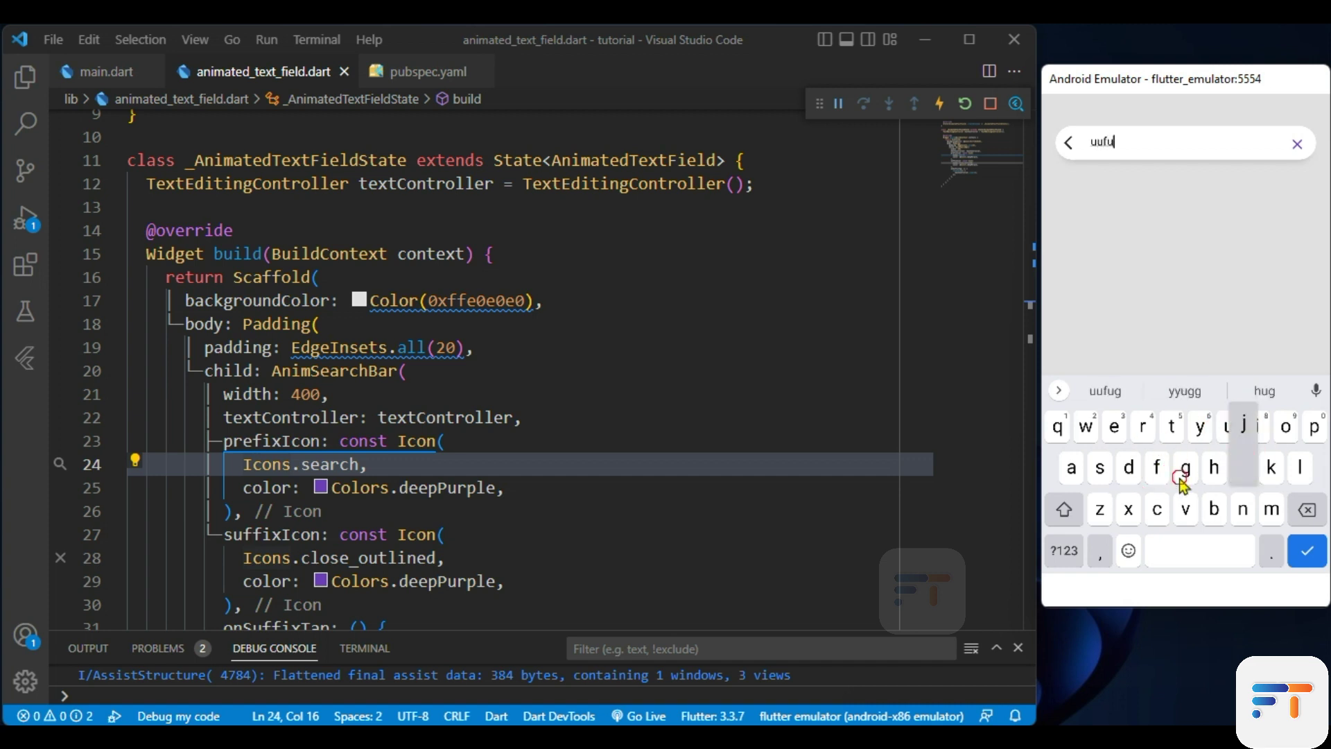
left_click(1310, 554)
left_click(1299, 144)
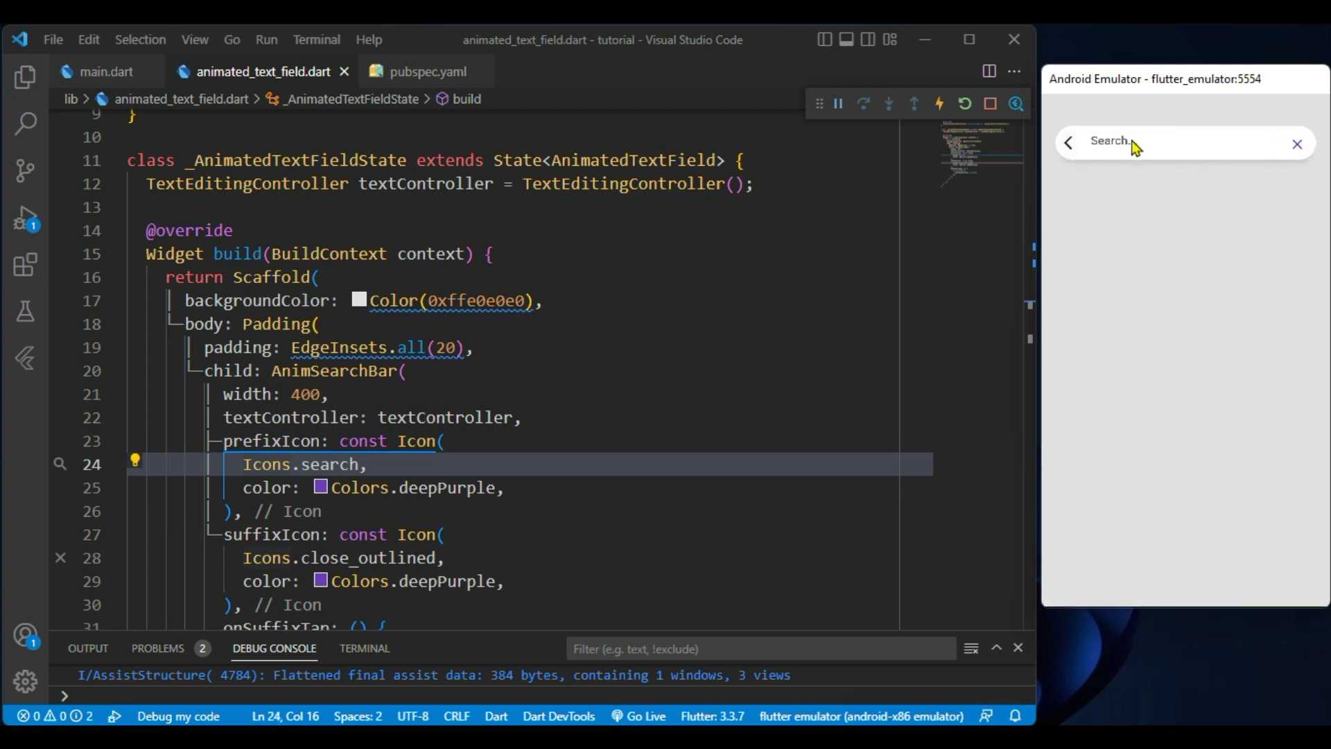
left_click(1165, 143)
left_click(1186, 509)
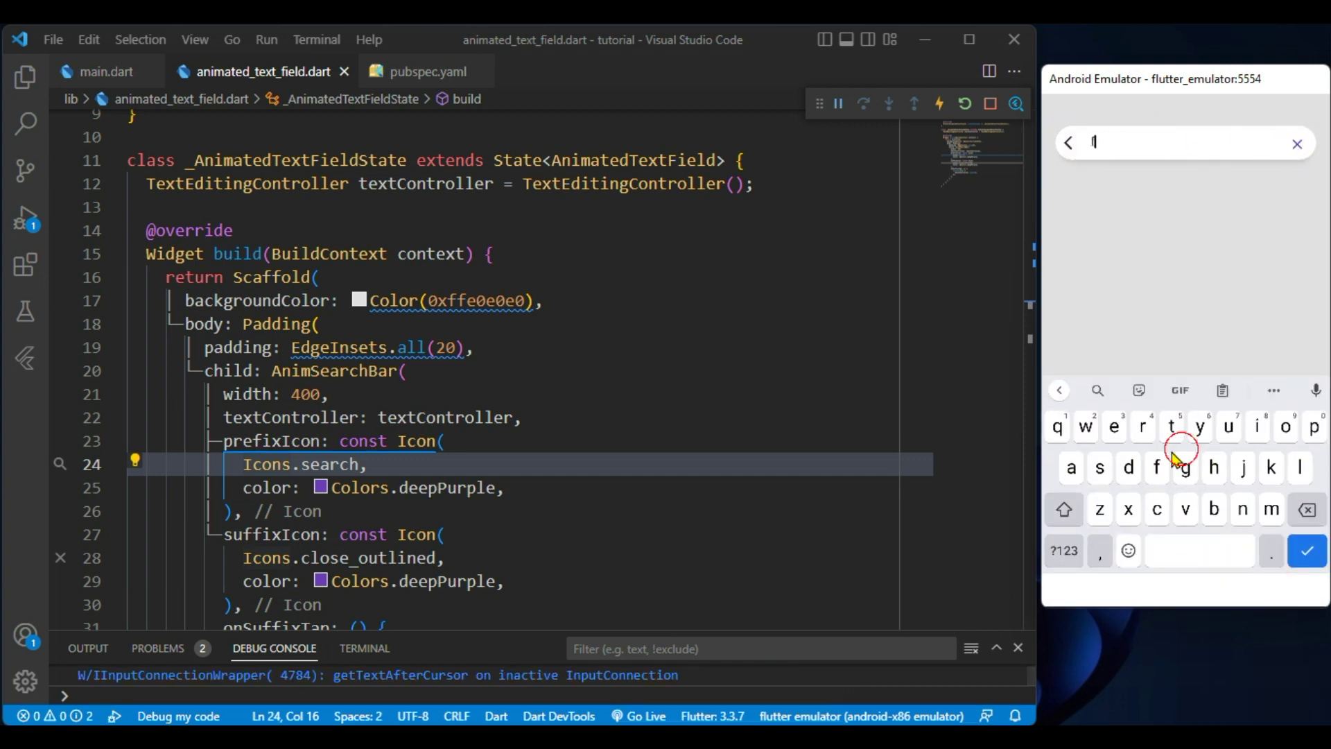
left_click(1290, 151)
left_click(1307, 552)
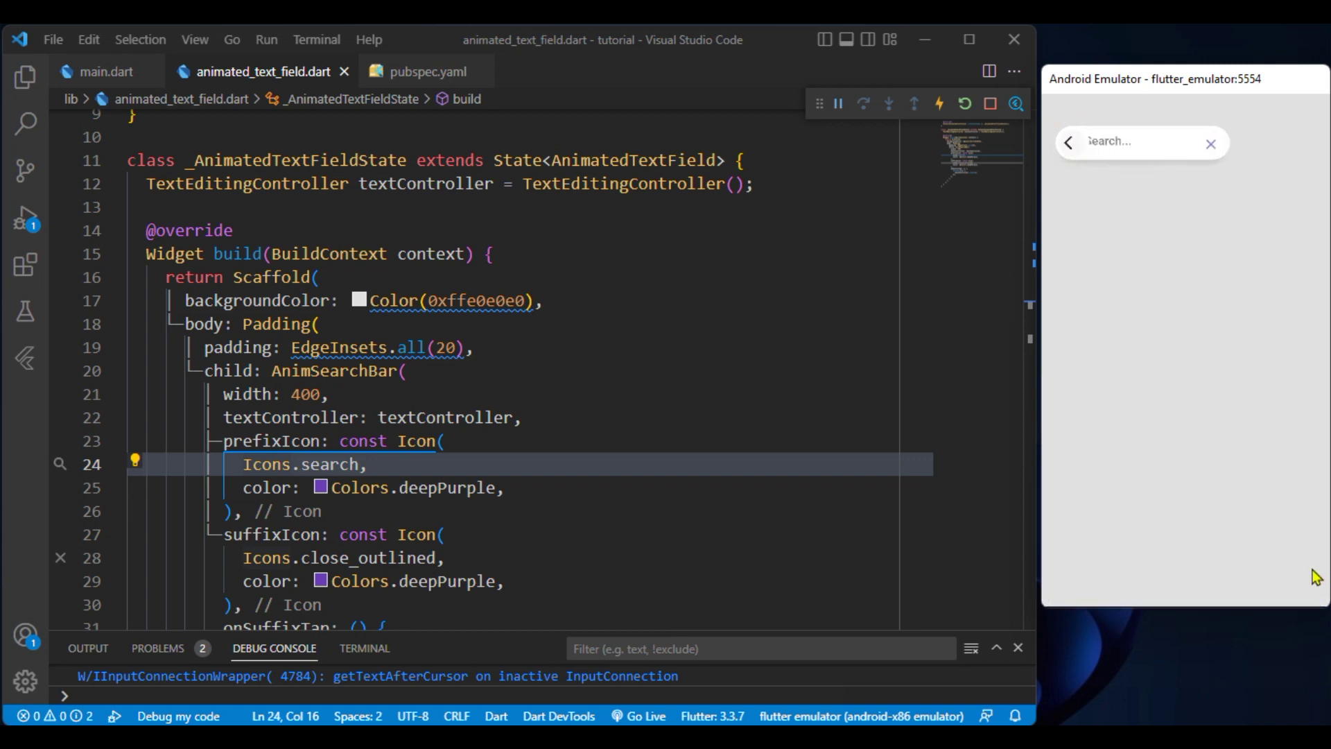